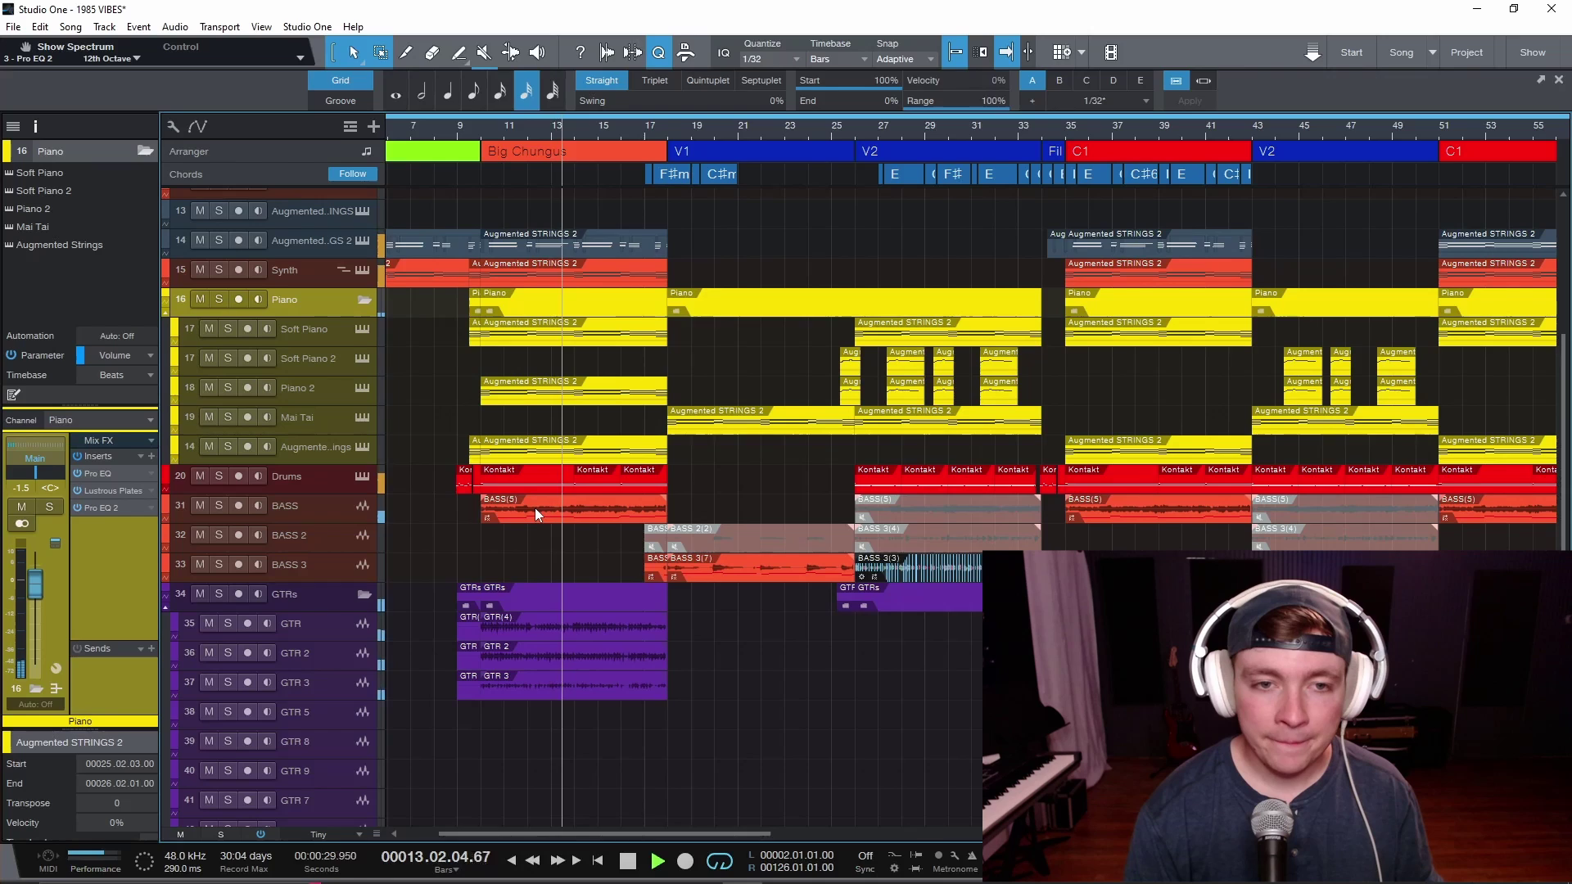
Stop playback and scroll the arrangement down and across to the piano tracks, following the playhead
key(space)
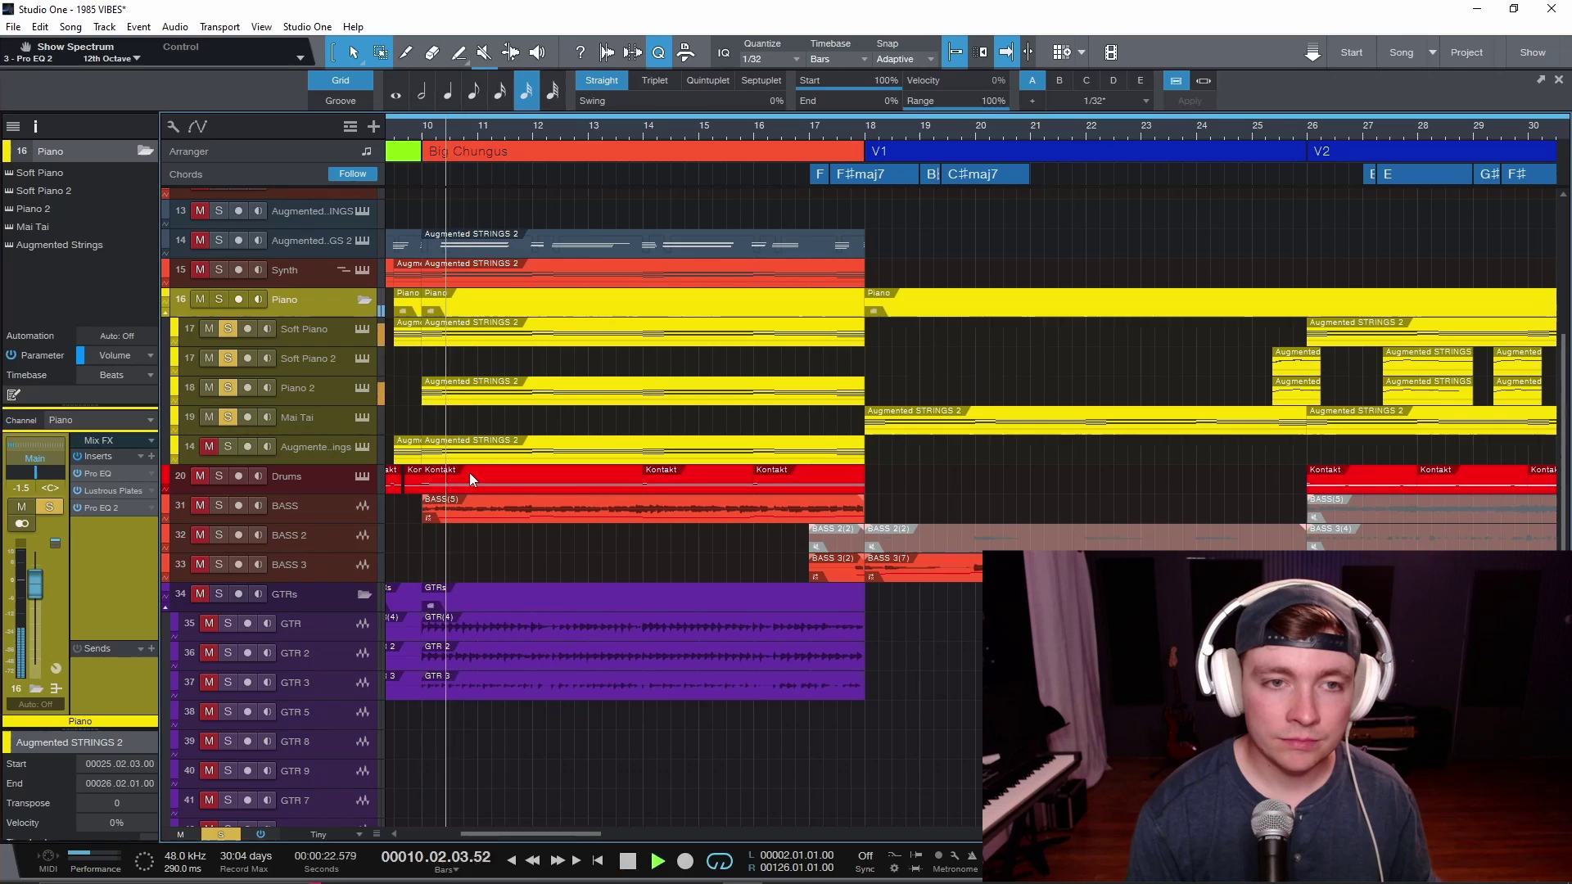
scroll(503, 440, down, 3)
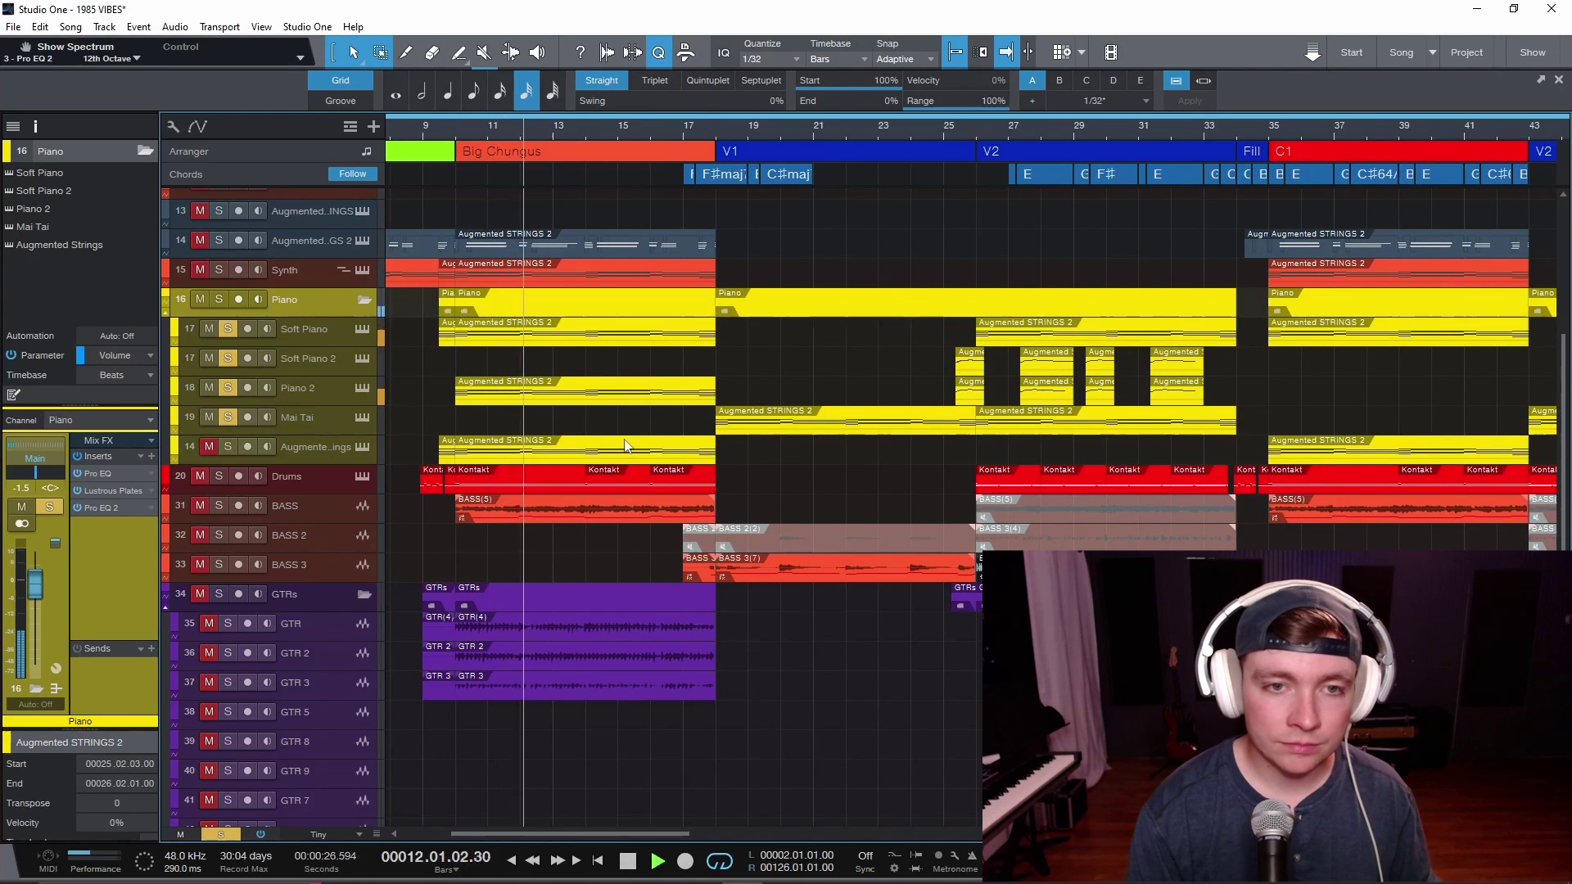
scroll(627, 447, down, 2)
scroll(627, 444, down, 2)
scroll(623, 442, right, 2)
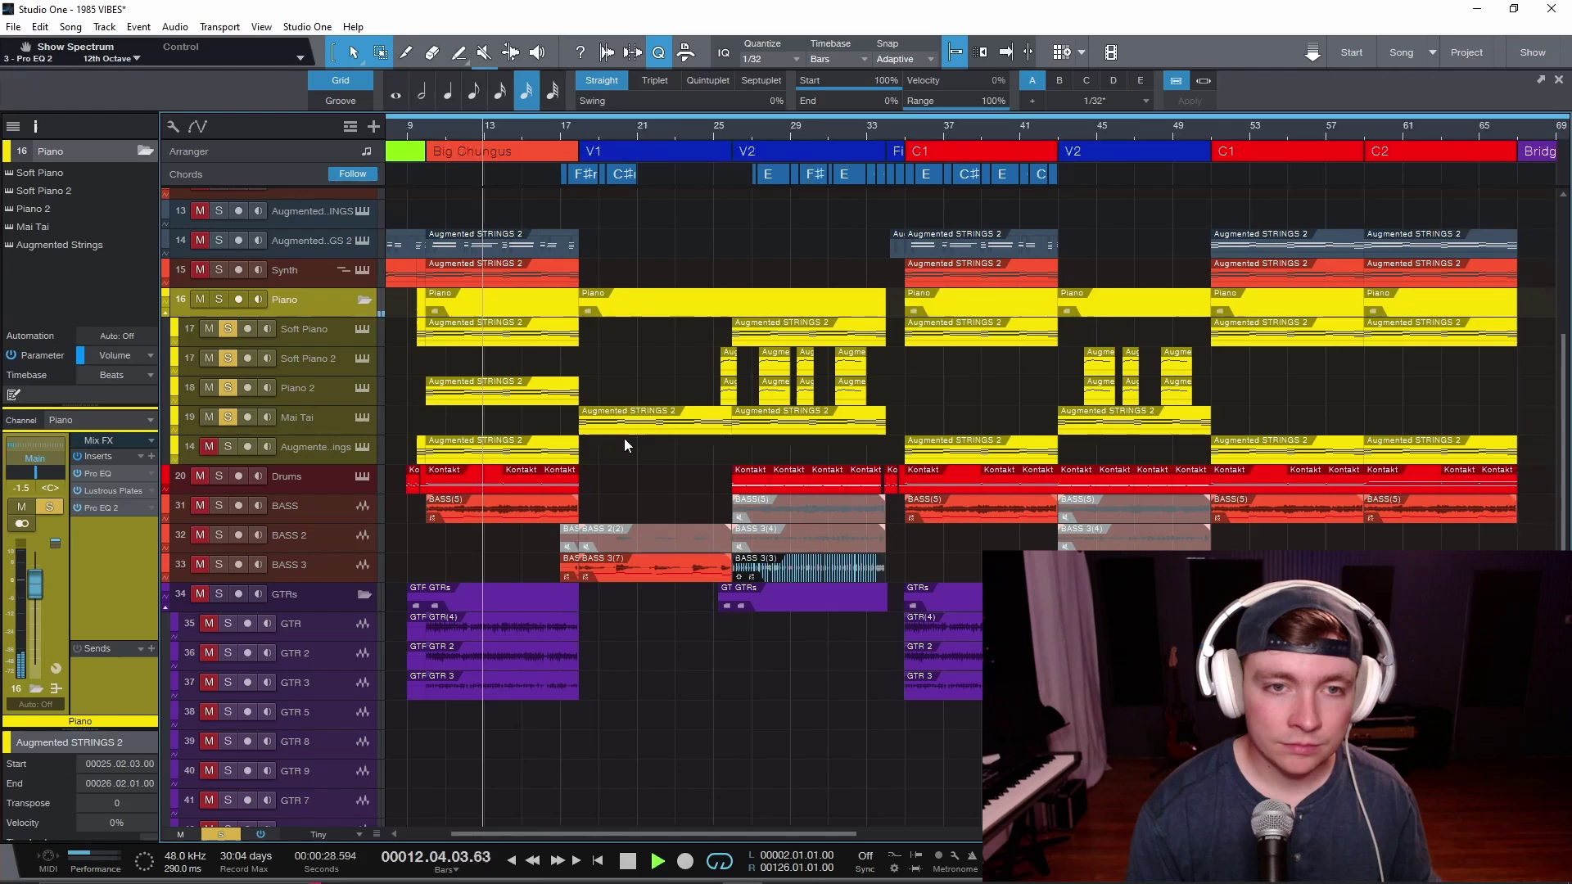
key(f)
key(space)
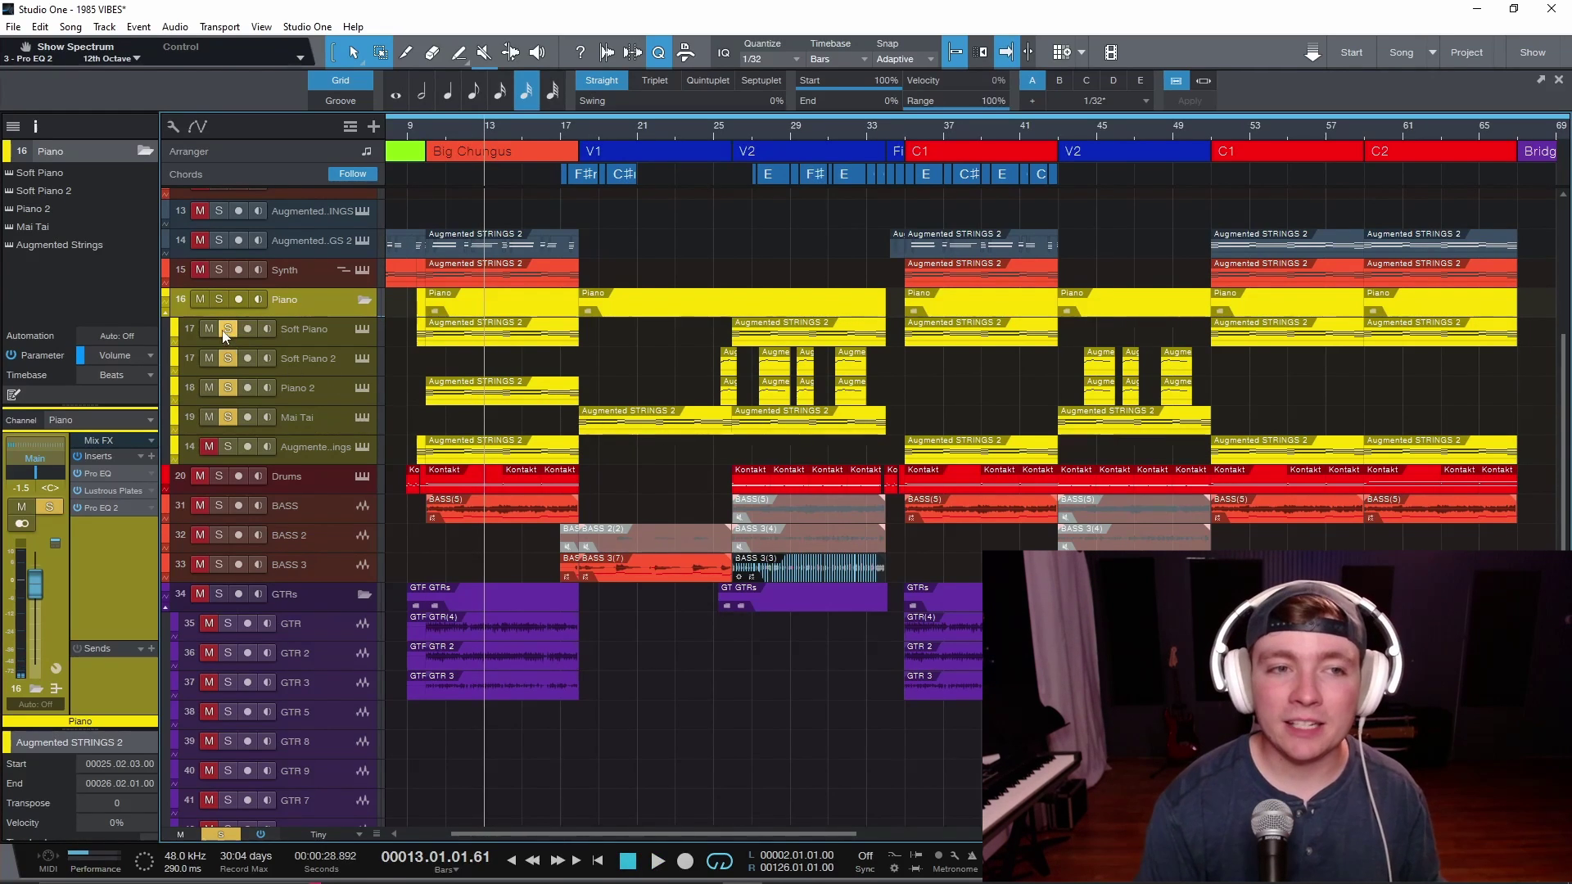
Audition Soft Piano 2 and raise all tracks from Tiny to Normal height to show input rows
alt+click(227, 366)
key(space)
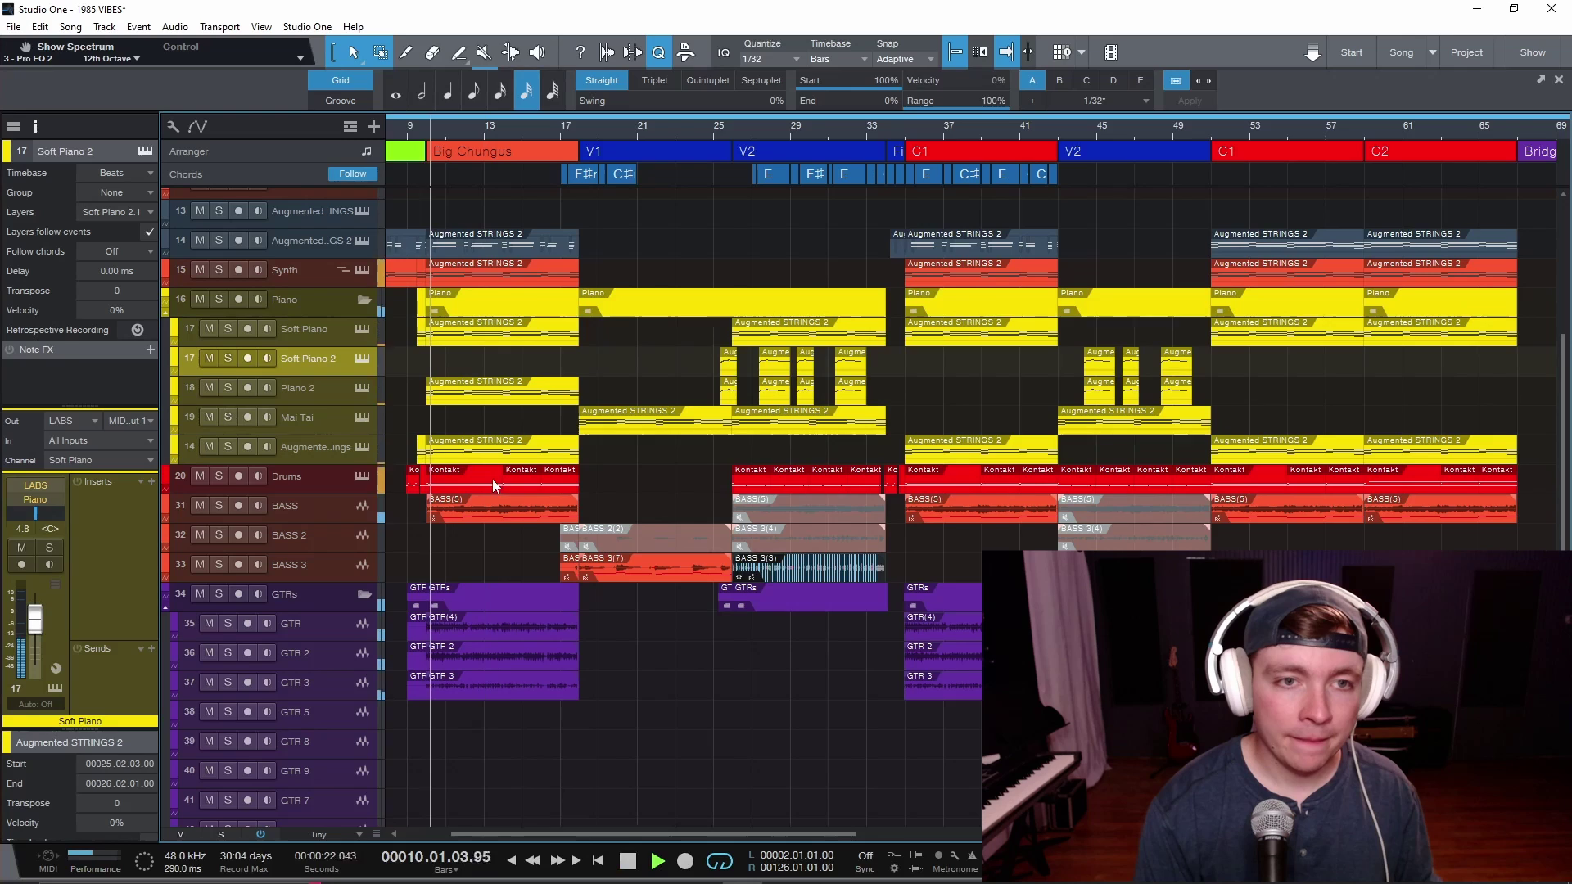
key(shift+e)
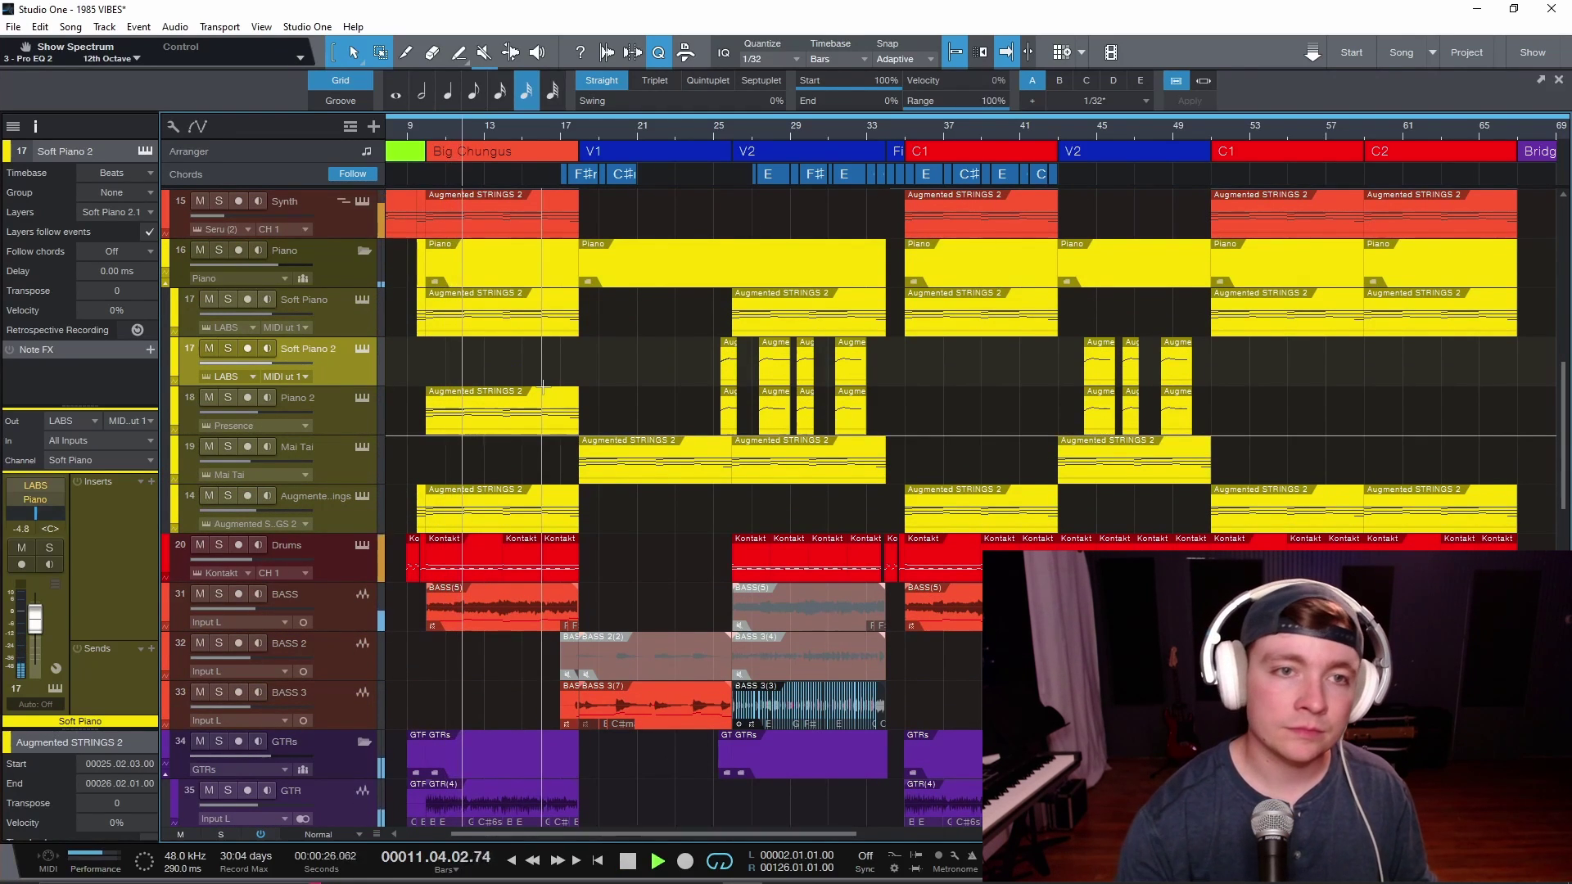
click(340, 258)
key(space)
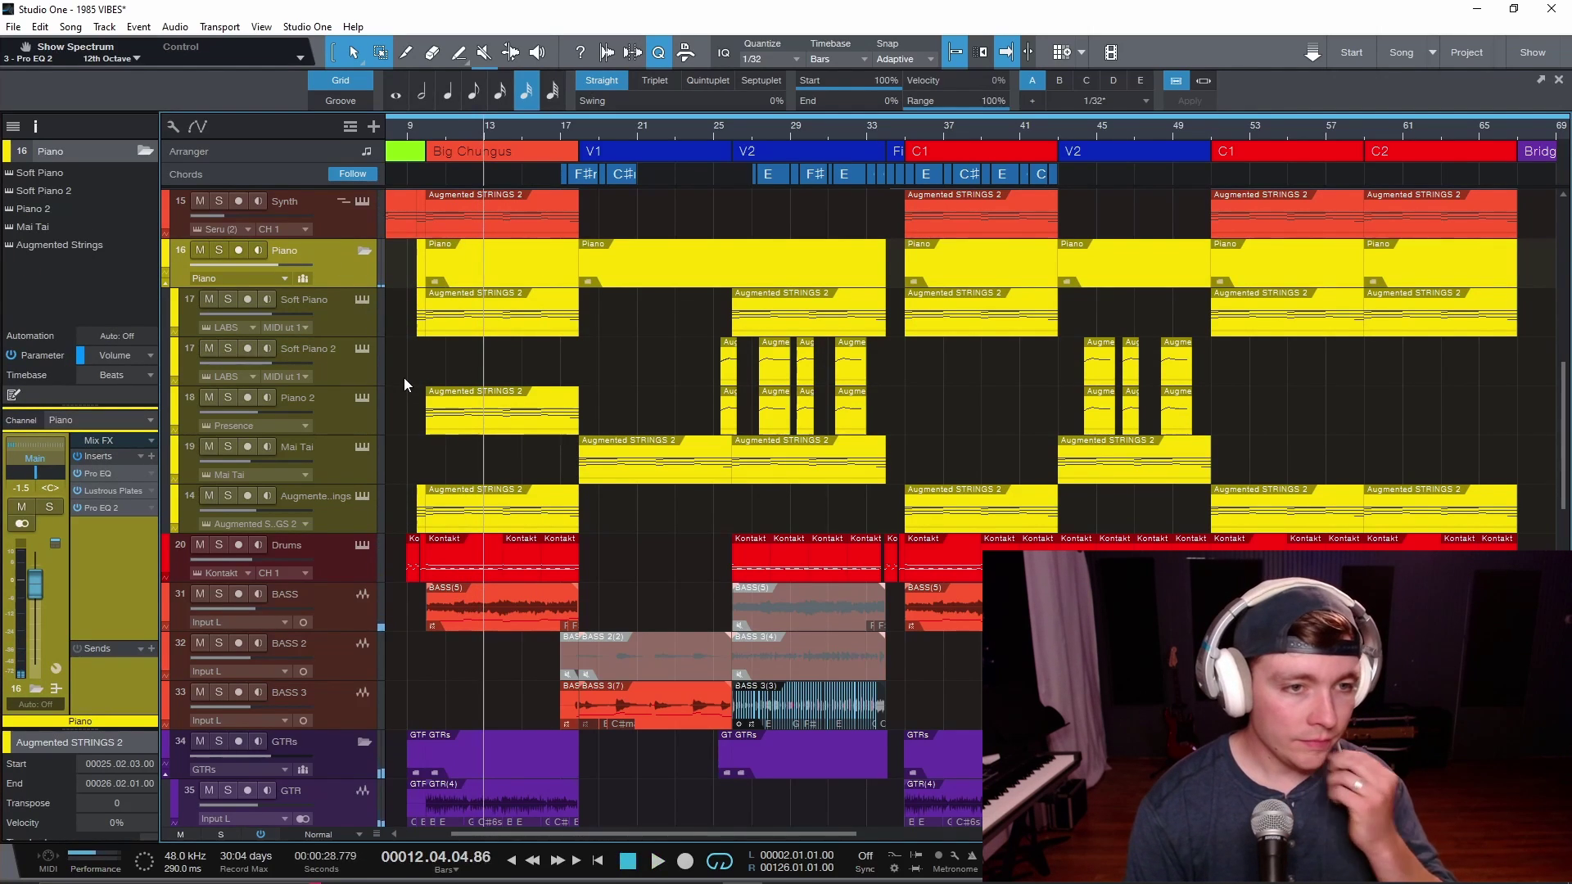
Insert PreSonus Pro EQ 2 on the Piano channel
click(151, 457)
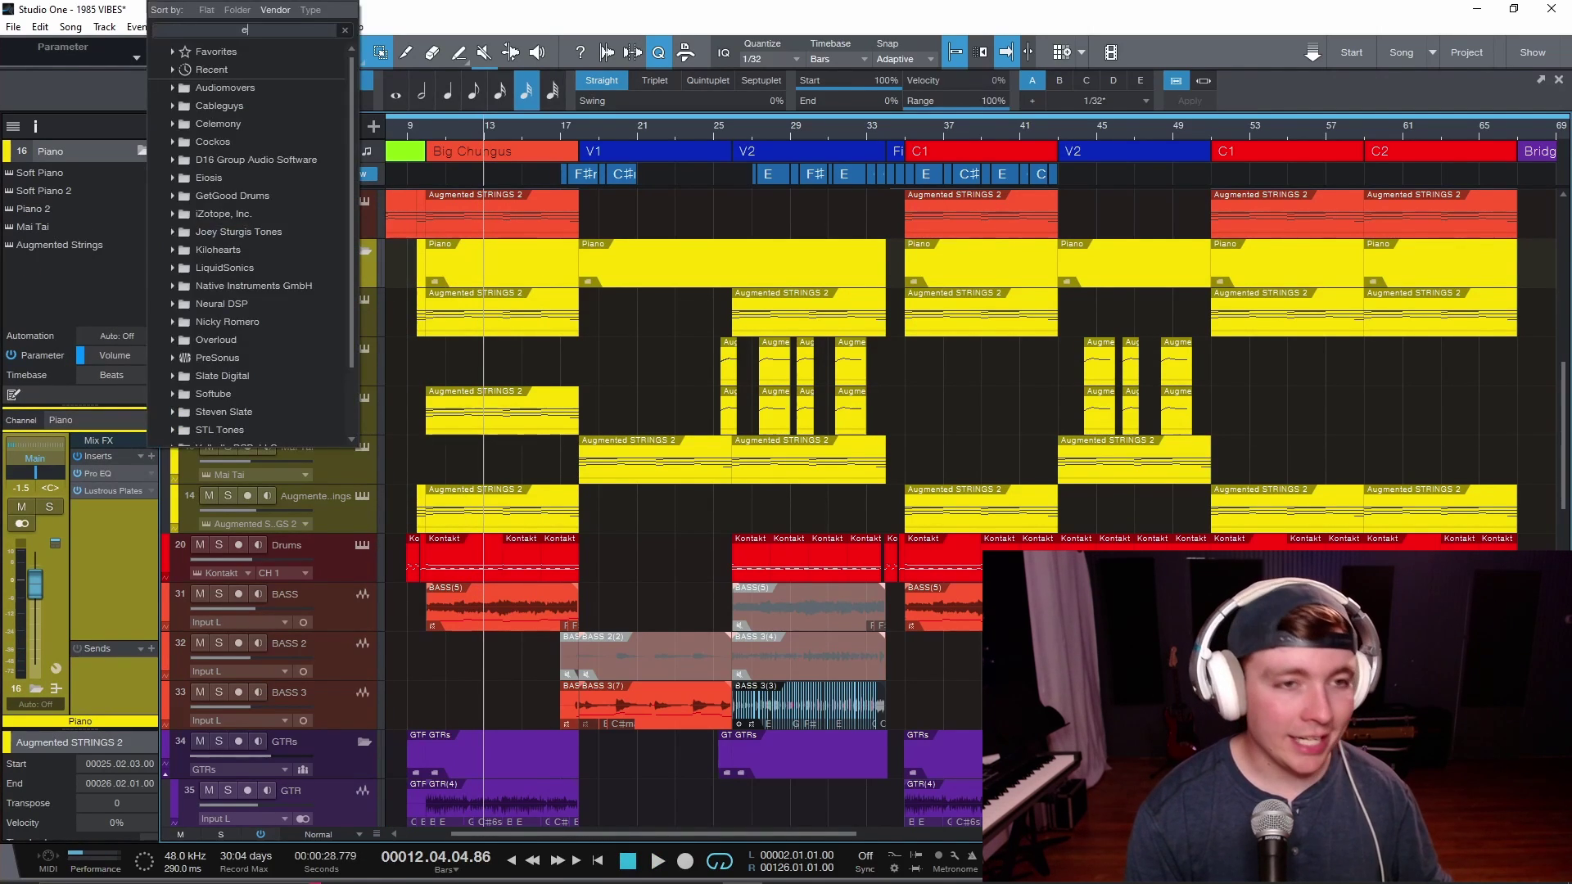
click(214, 357)
click(228, 92)
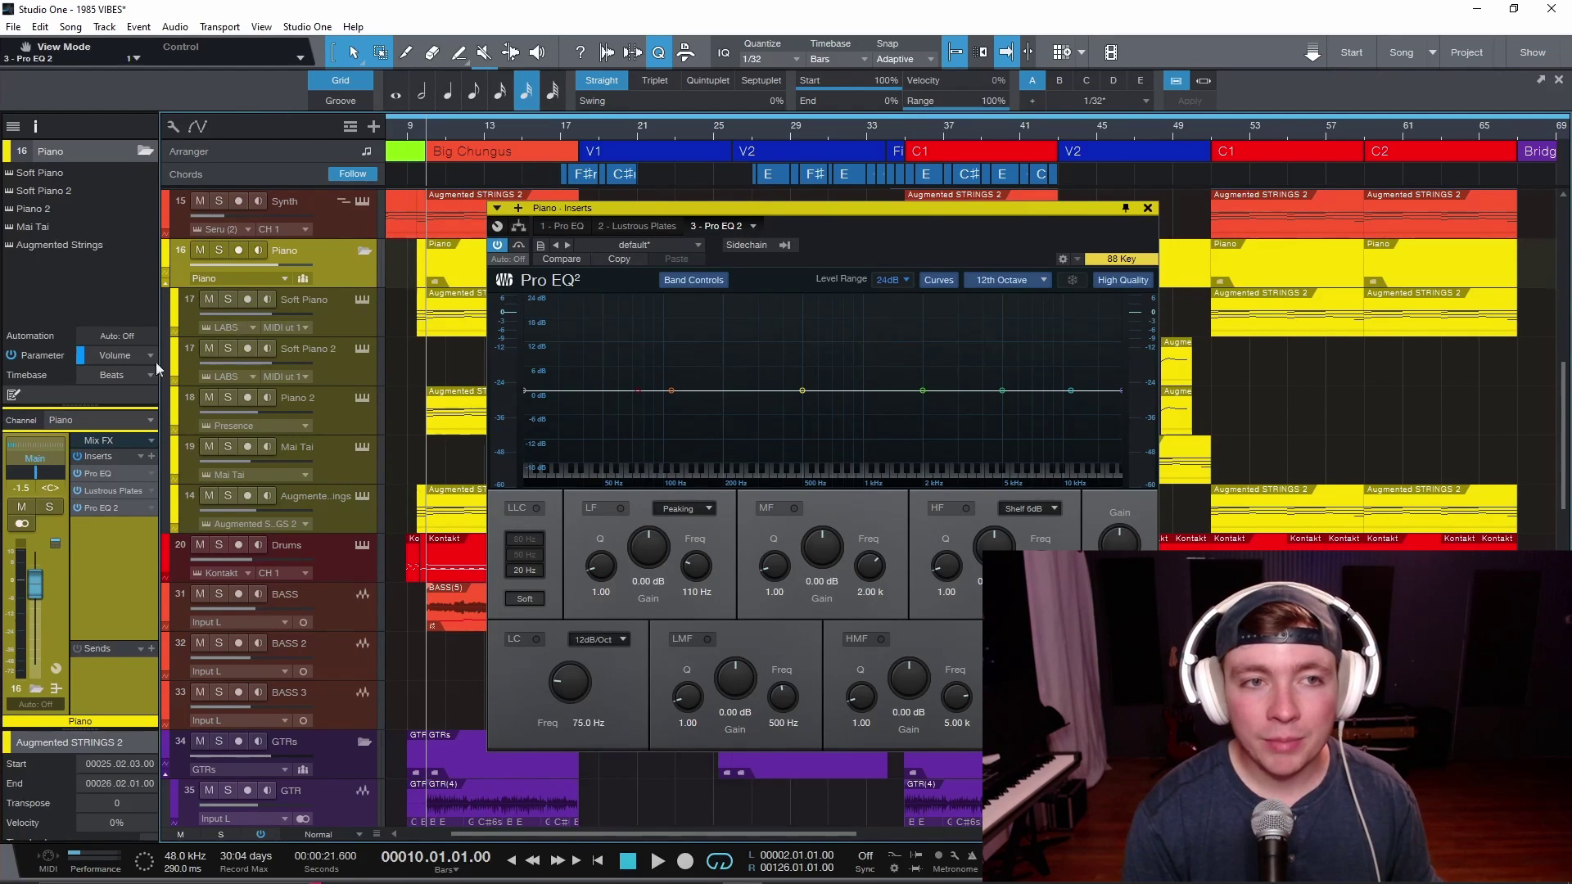
Play the song to watch the piano spectrum, then restart from bar 10
key(space)
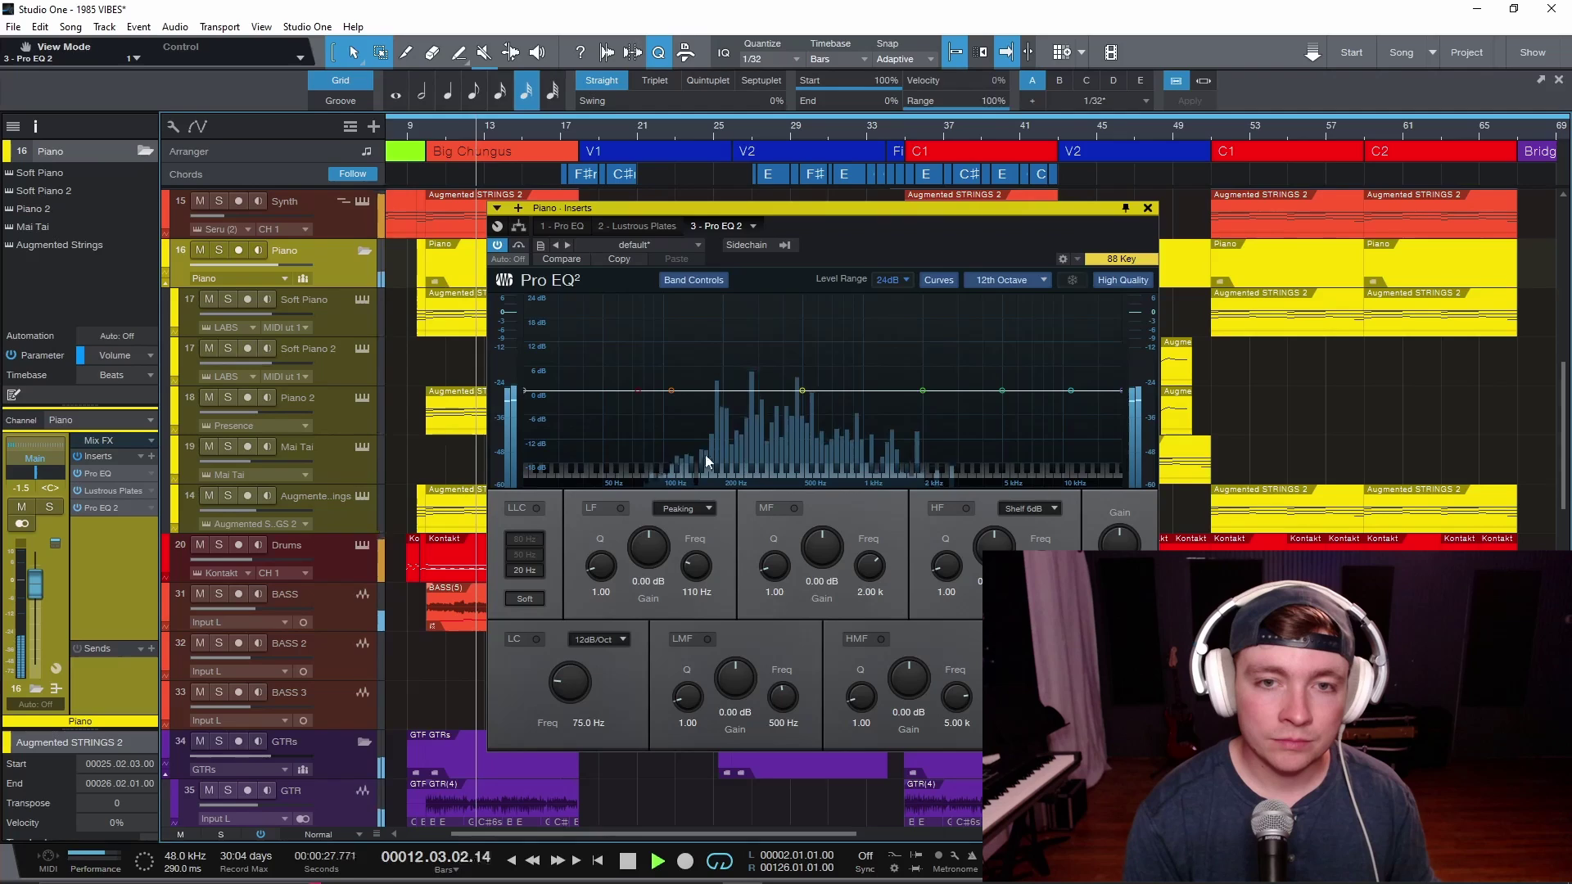
key(space)
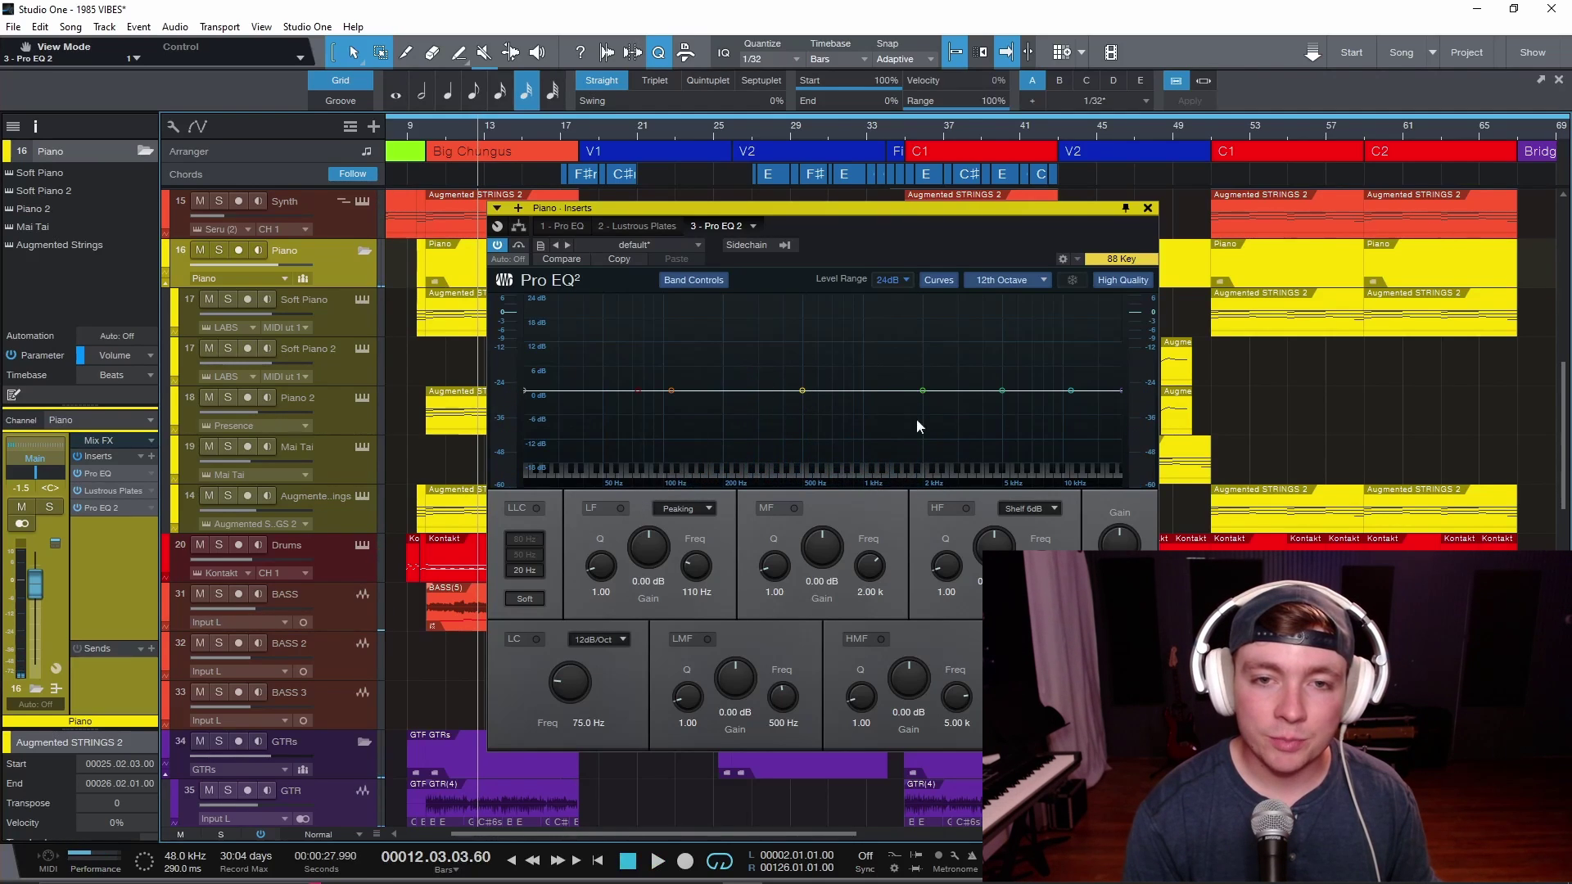
click(361, 527)
key(space)
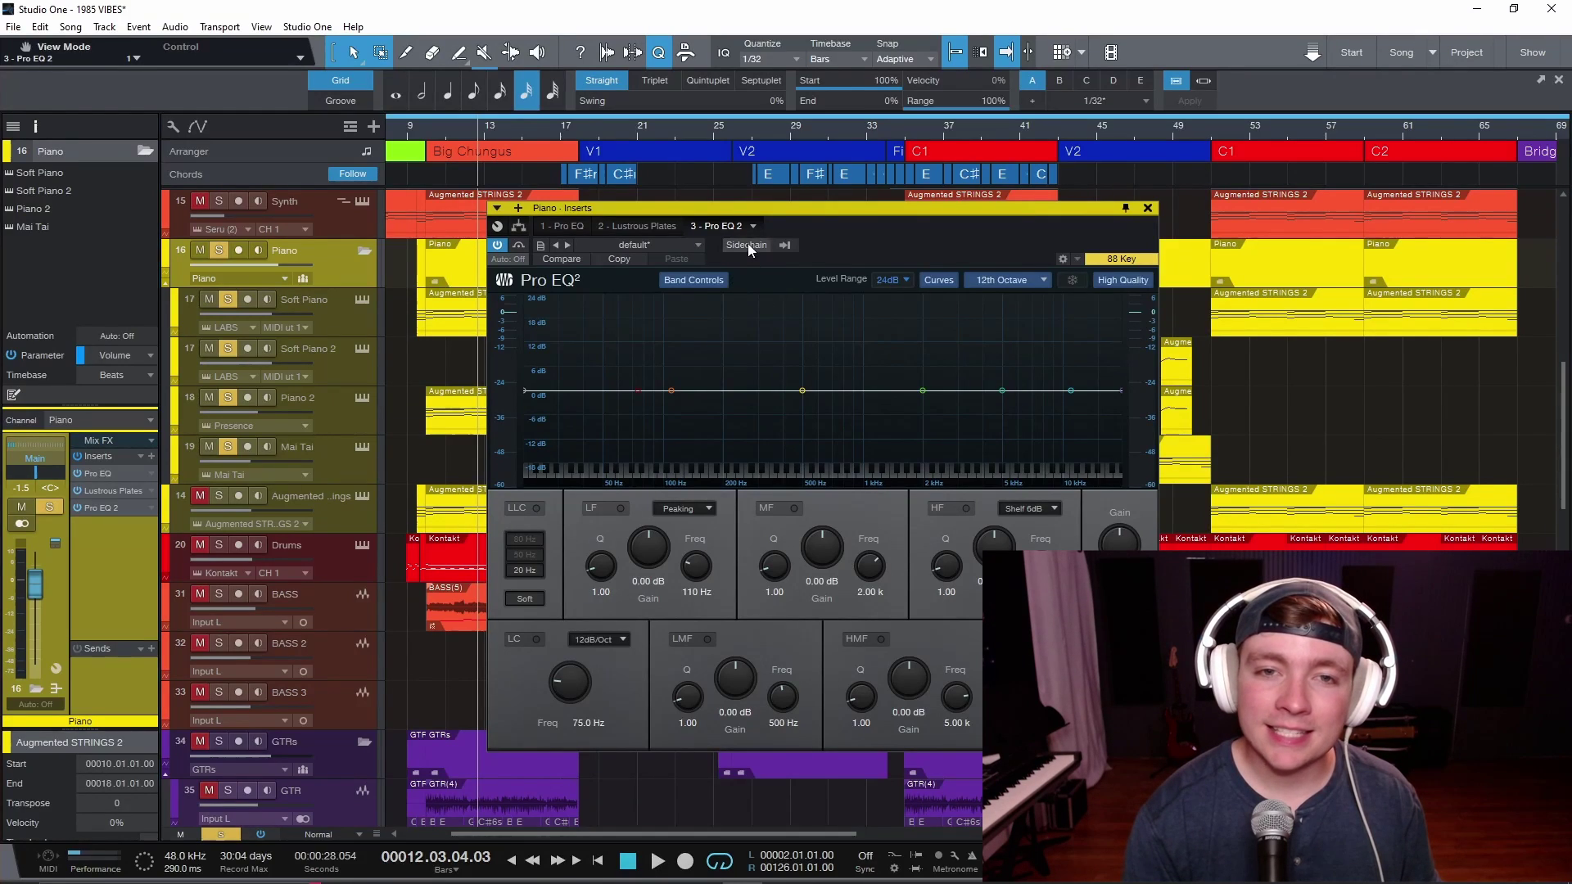
Enable the Piano Pro EQ 2 sidechain with 34 GTRs as source, then return to bar 10
click(747, 245)
click(785, 245)
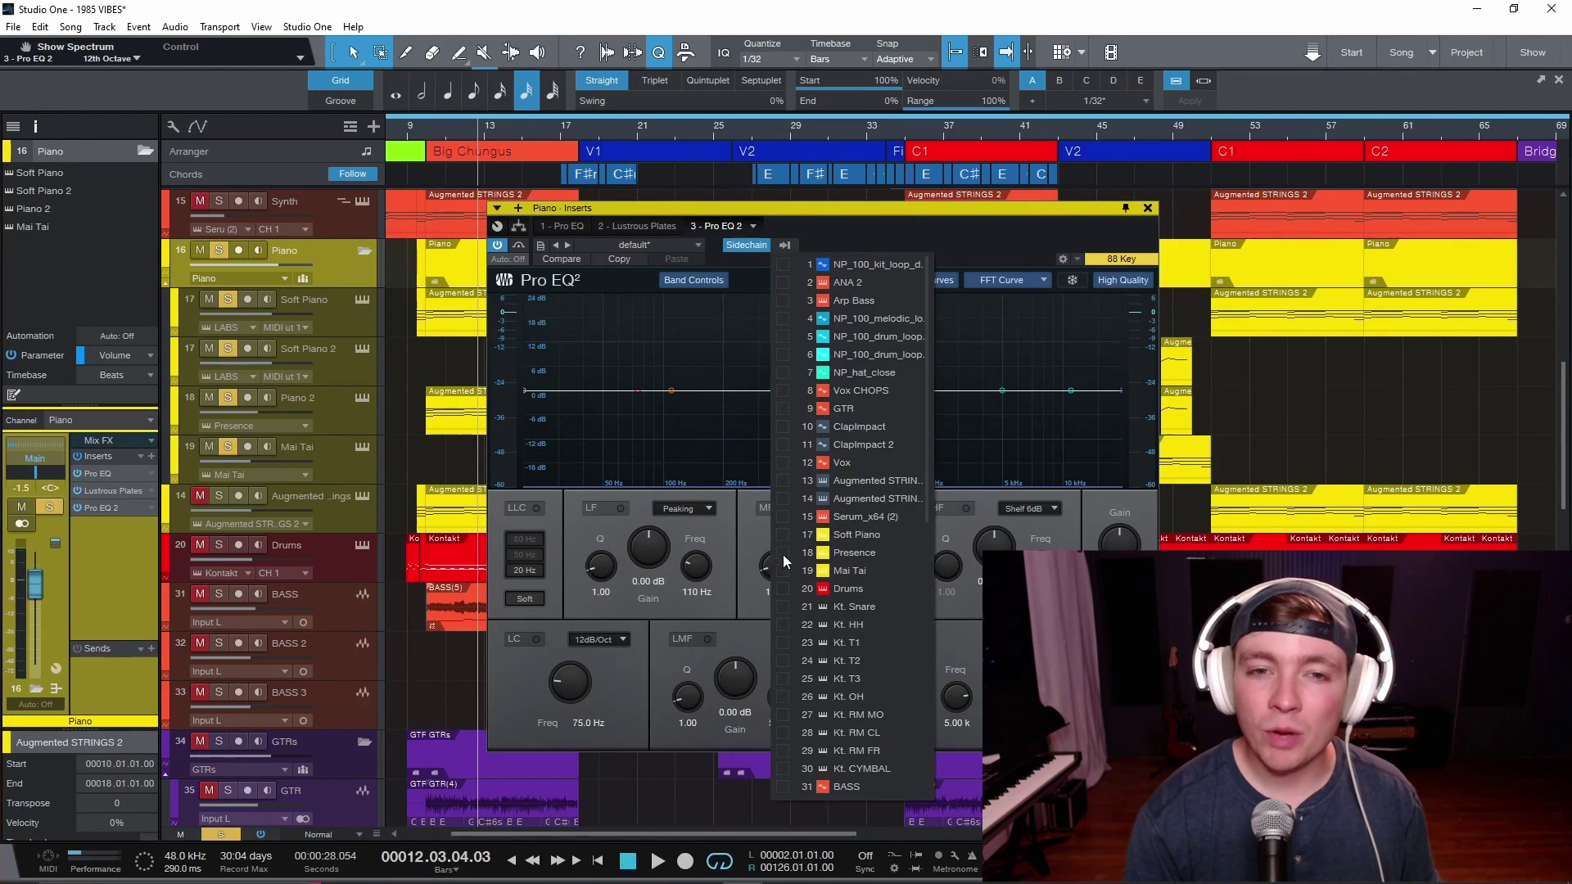
scroll(864, 563, down, 5)
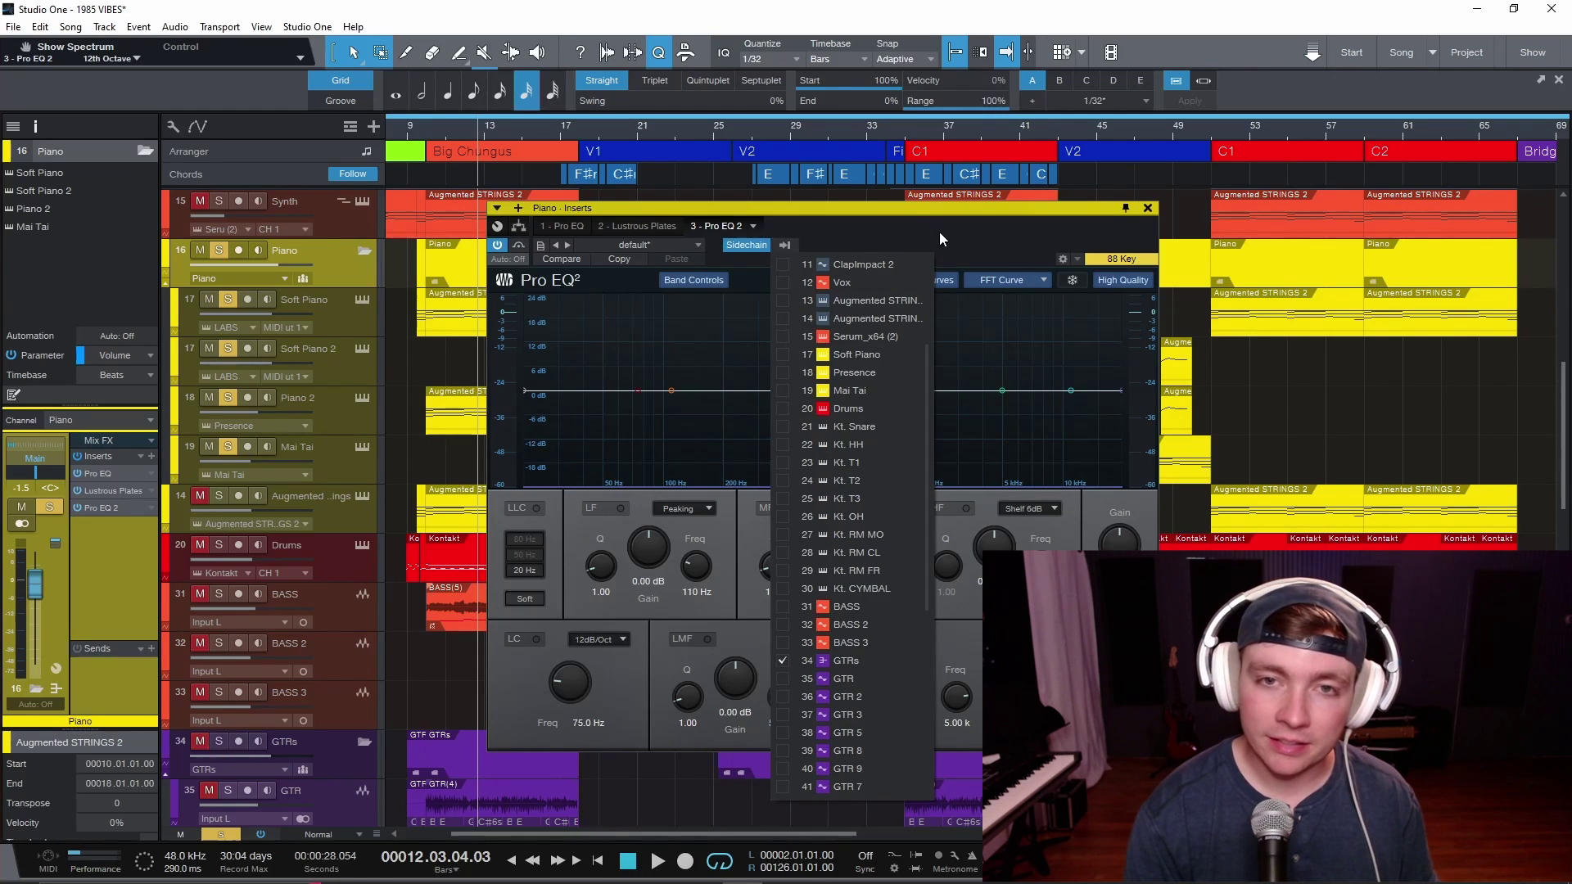
click(988, 287)
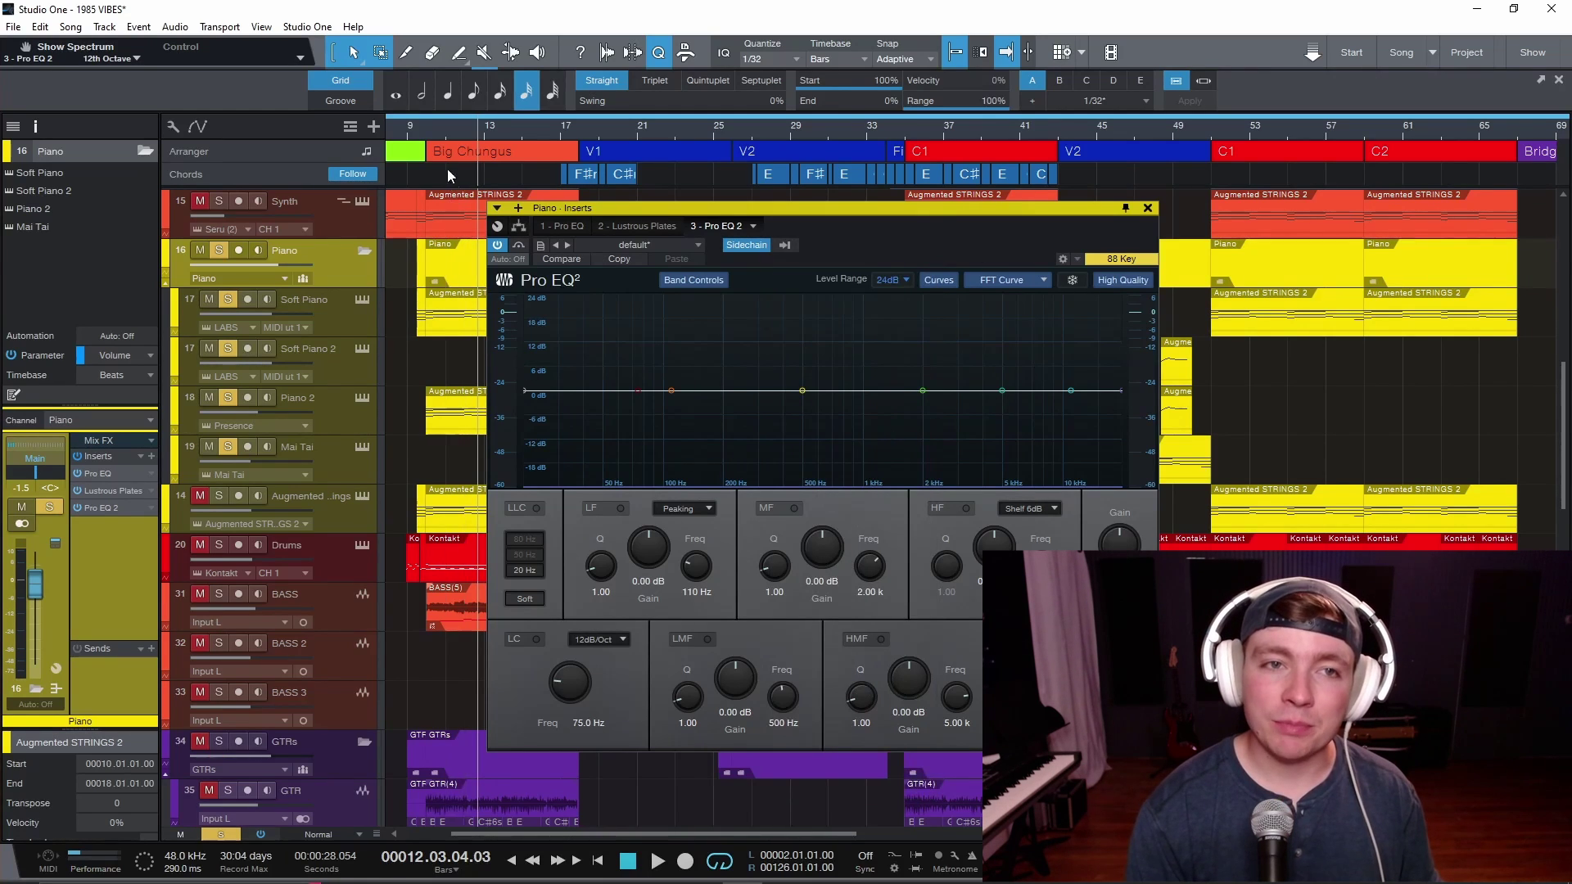
key(space)
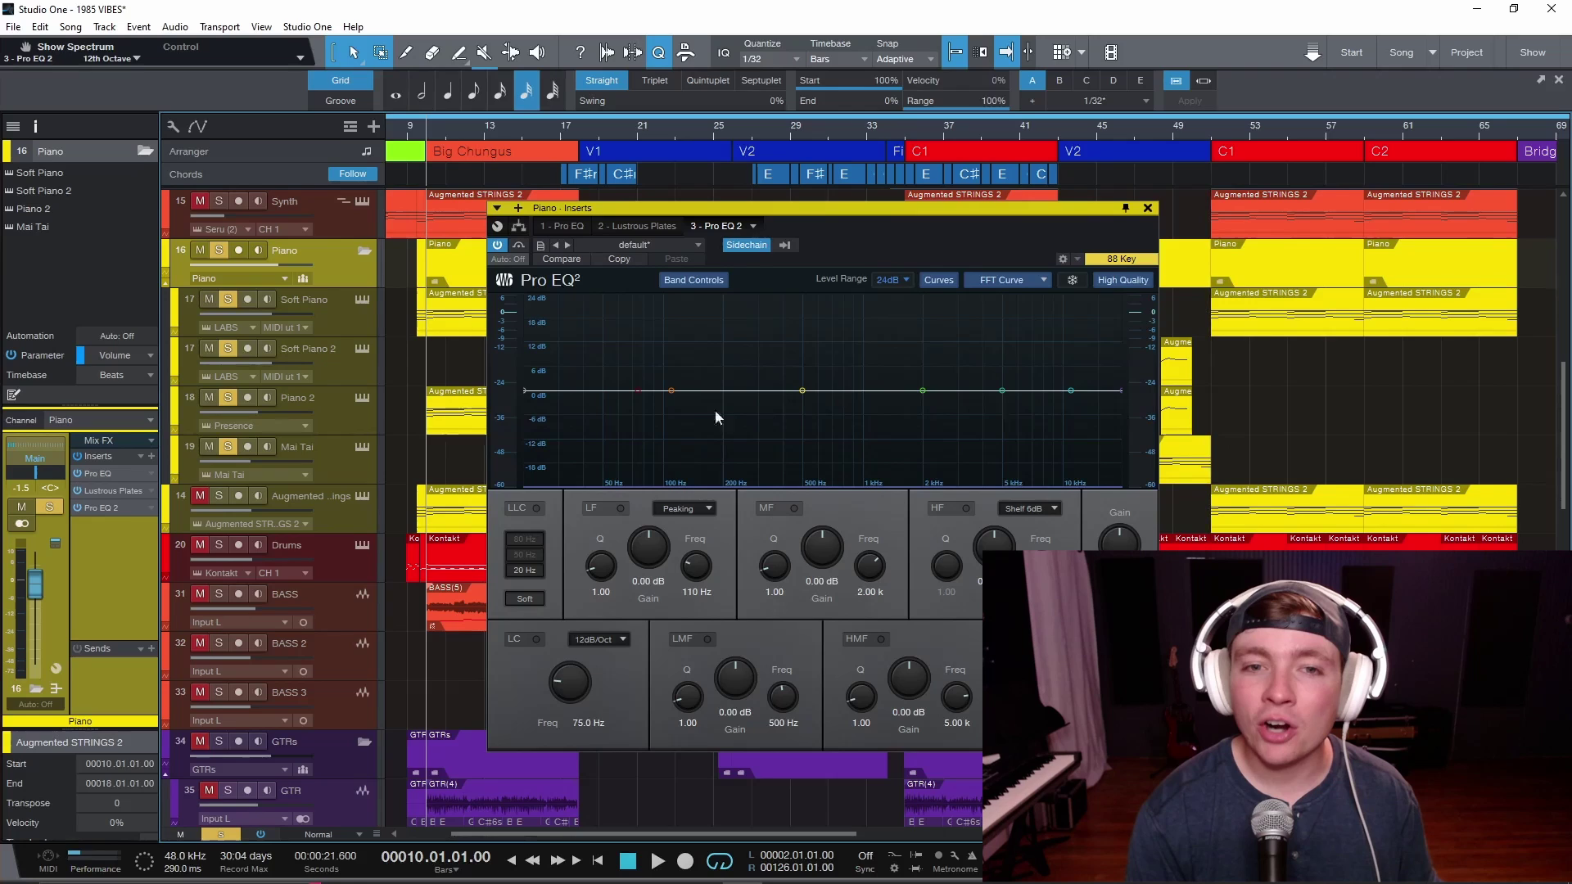
scroll(441, 453, up, 2)
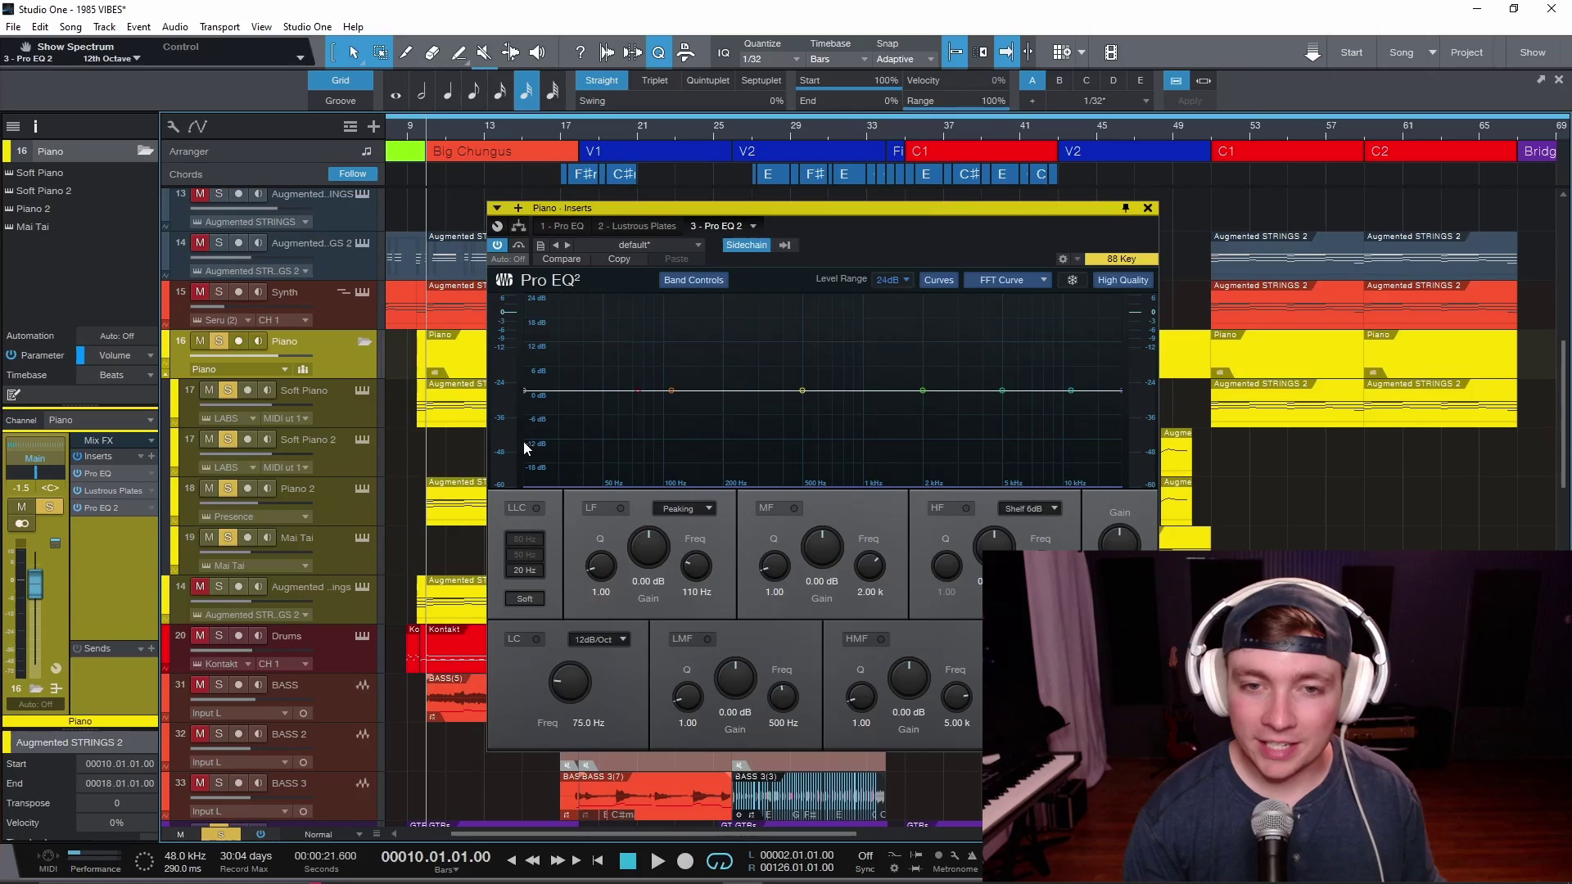
Play the song to view the piano spectrum, then try shaping the GTRs Pro EQ low-mid band
key(space)
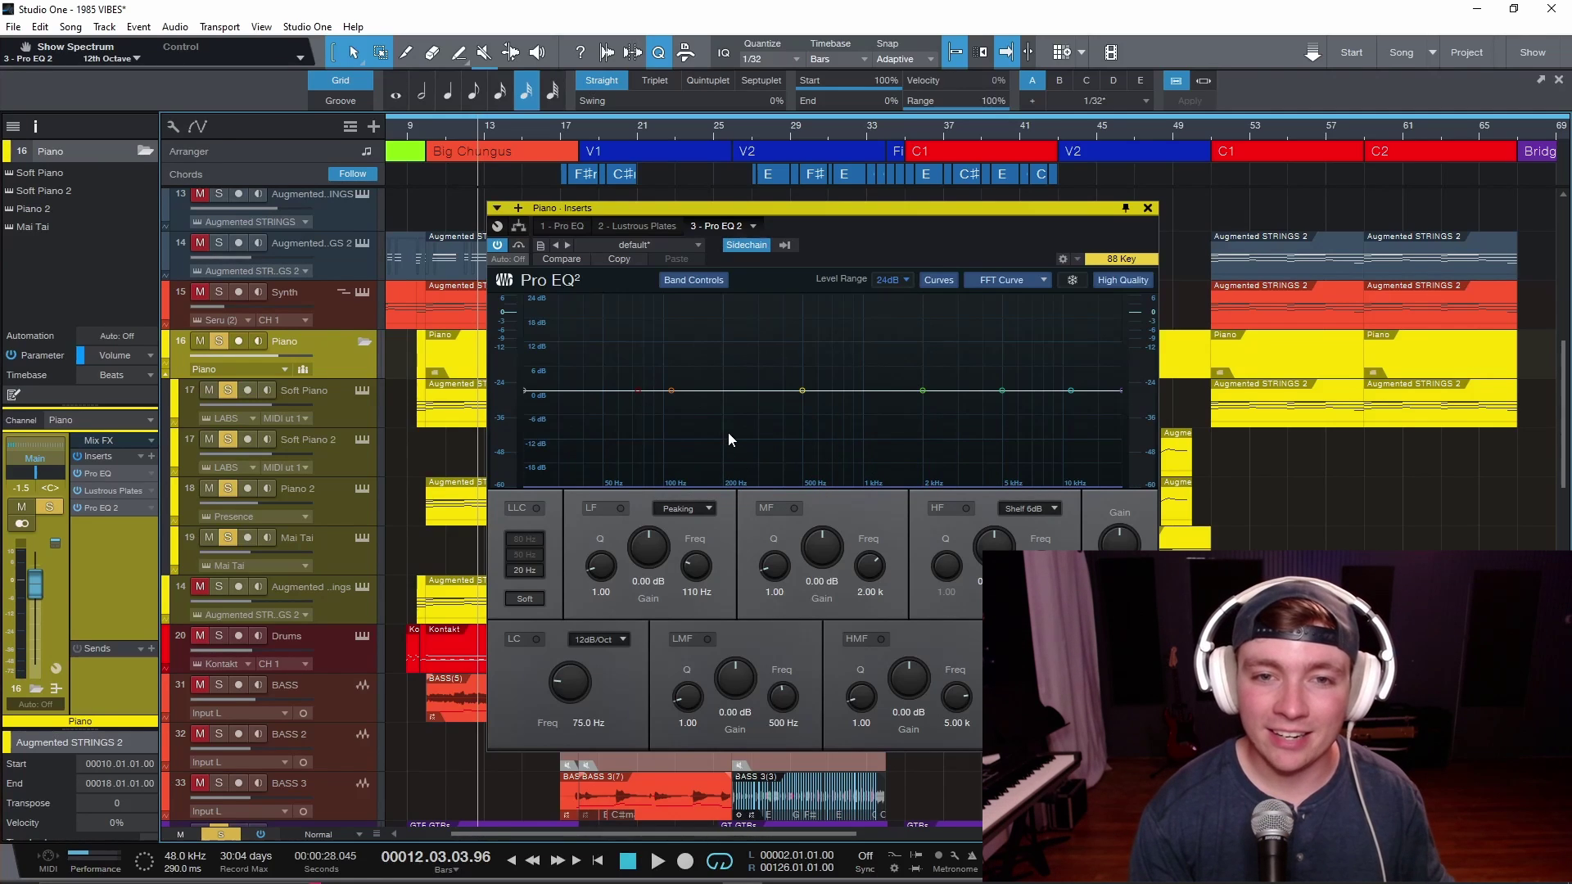
key(space)
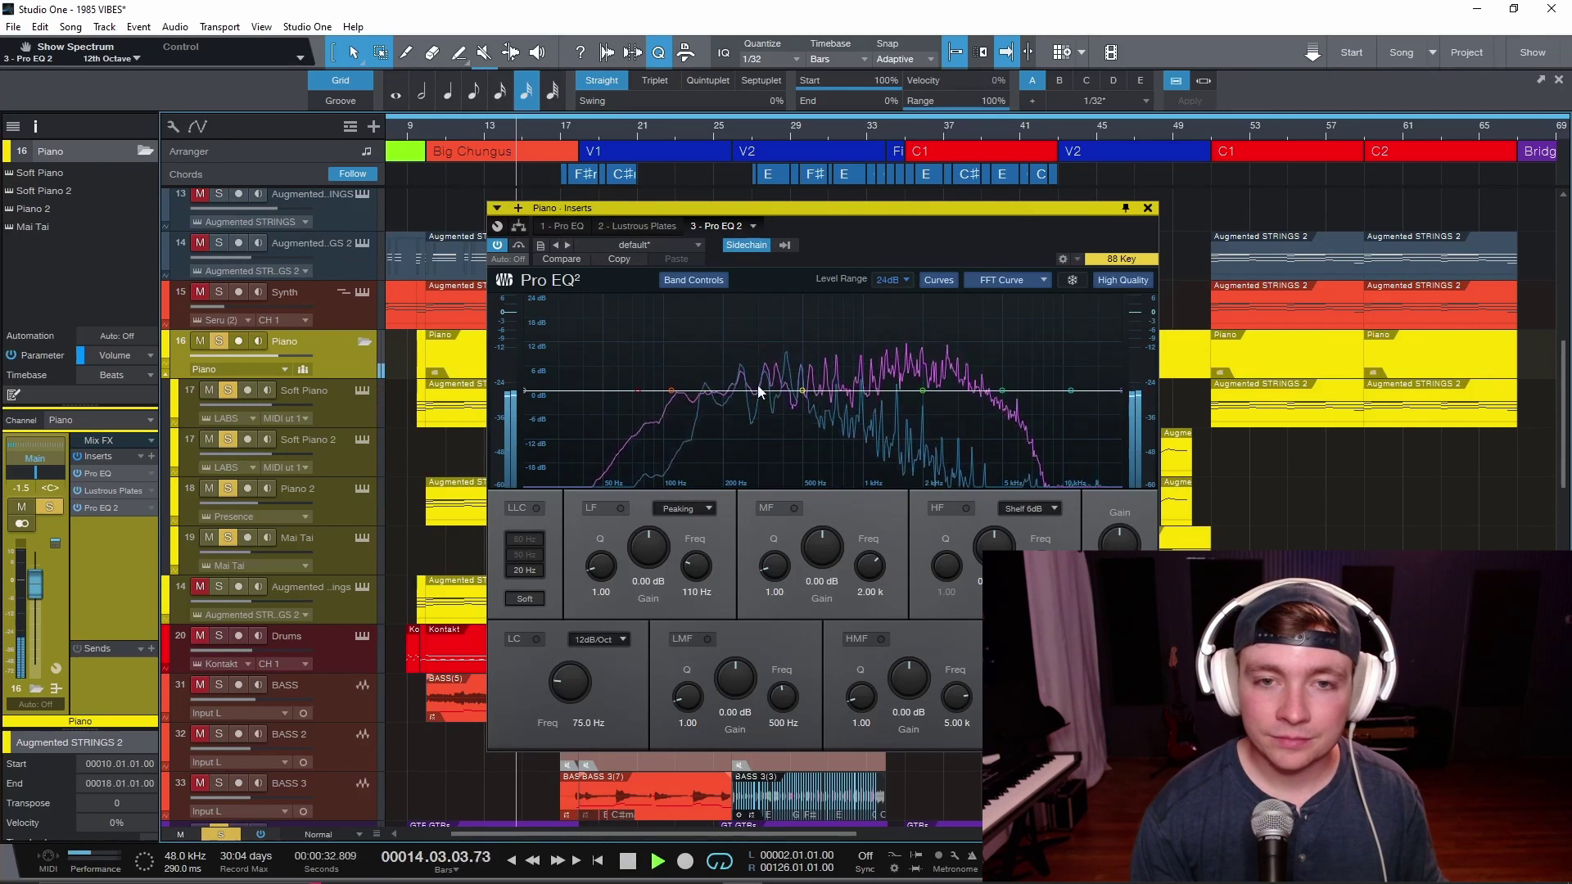
key(space)
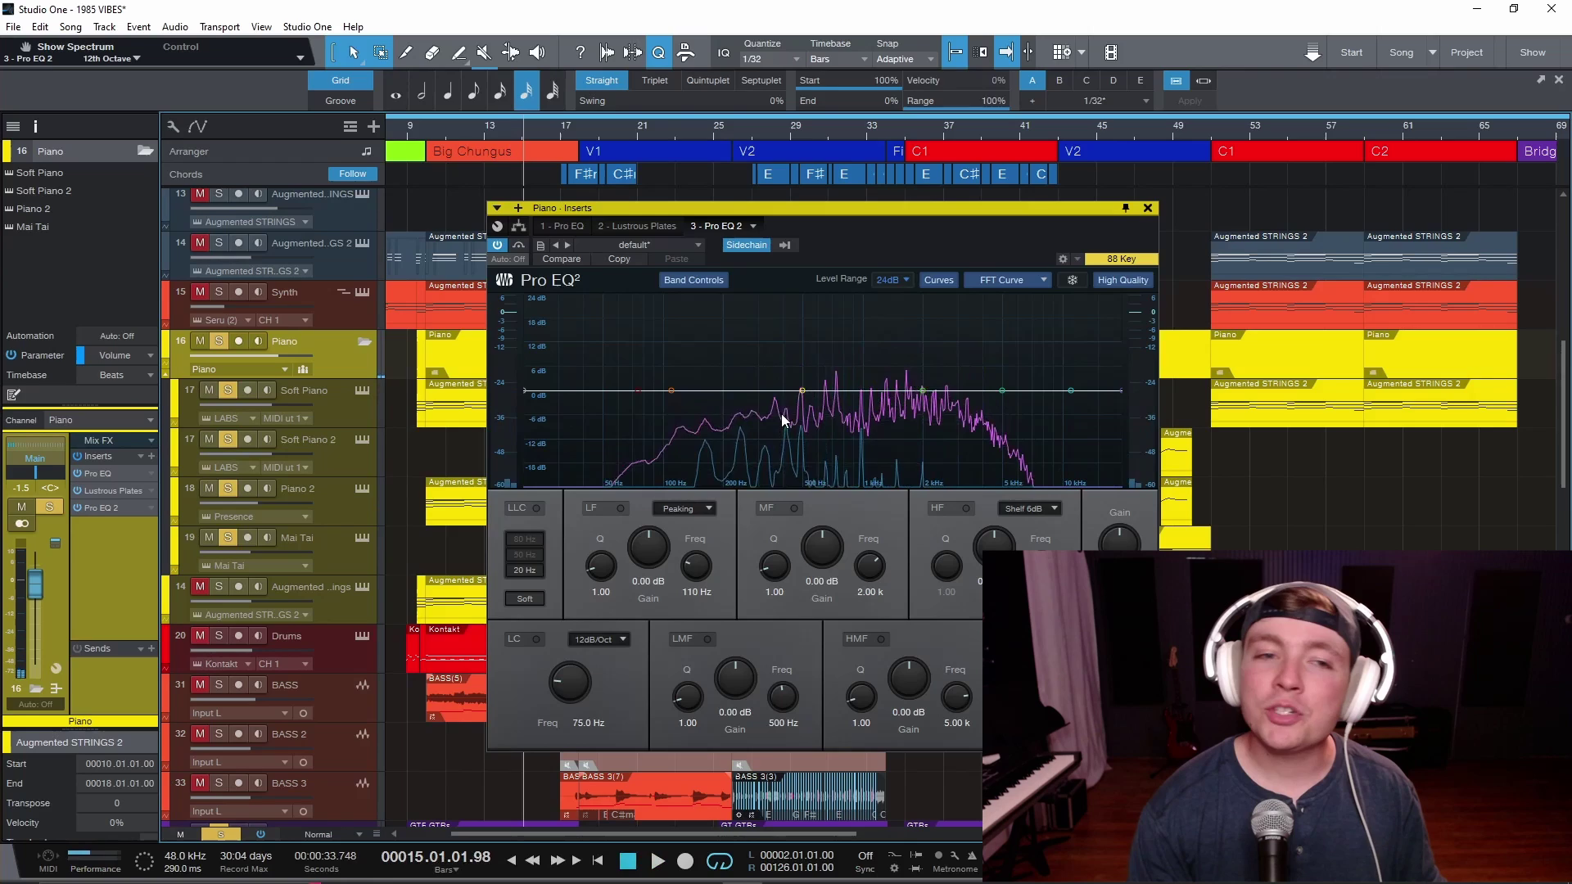
mouse_move(802, 390)
mouse_down()
mouse_move(776, 354)
mouse_move(778, 391)
mouse_up()
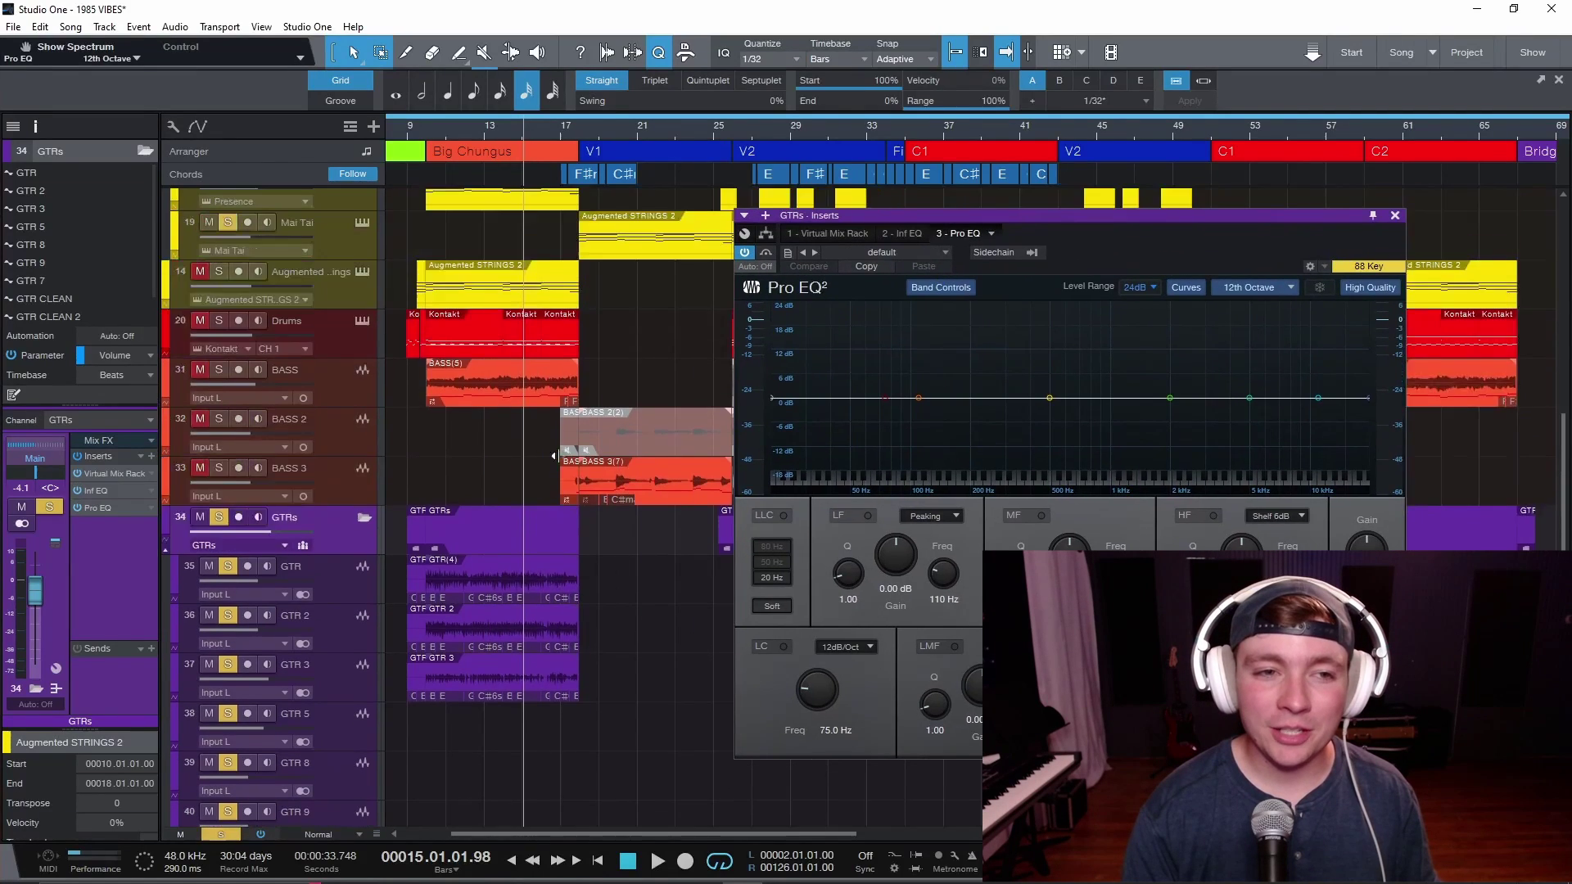
Sidechain the GTRs Pro EQ to the Piano bus and hold the sidechain spectrum peaks
scroll(555, 456, up, 5)
key(space)
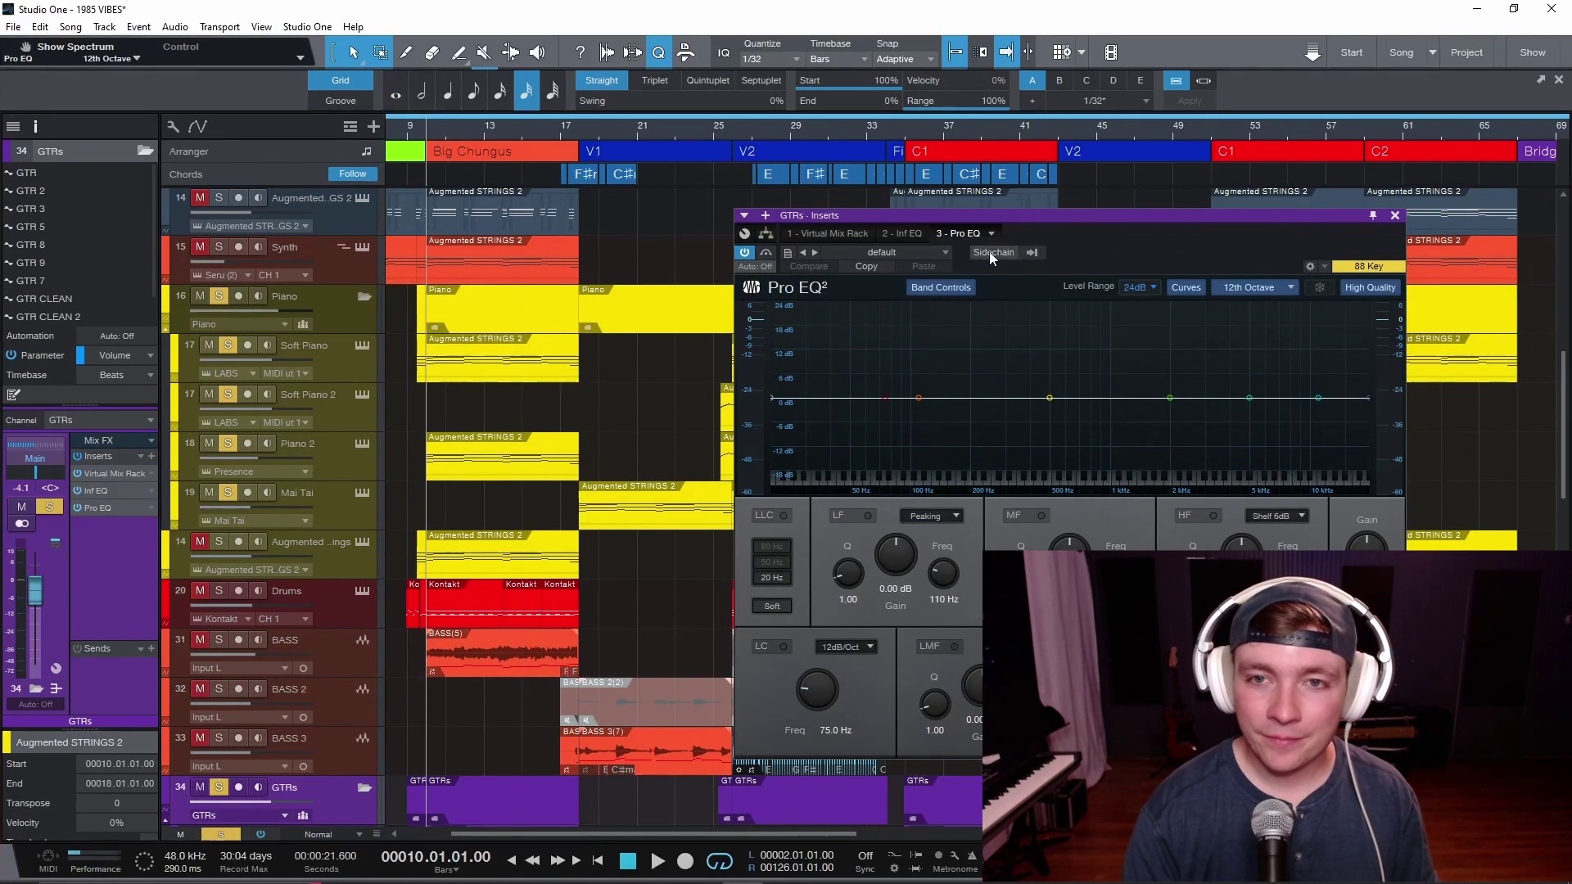
click(989, 252)
click(1031, 253)
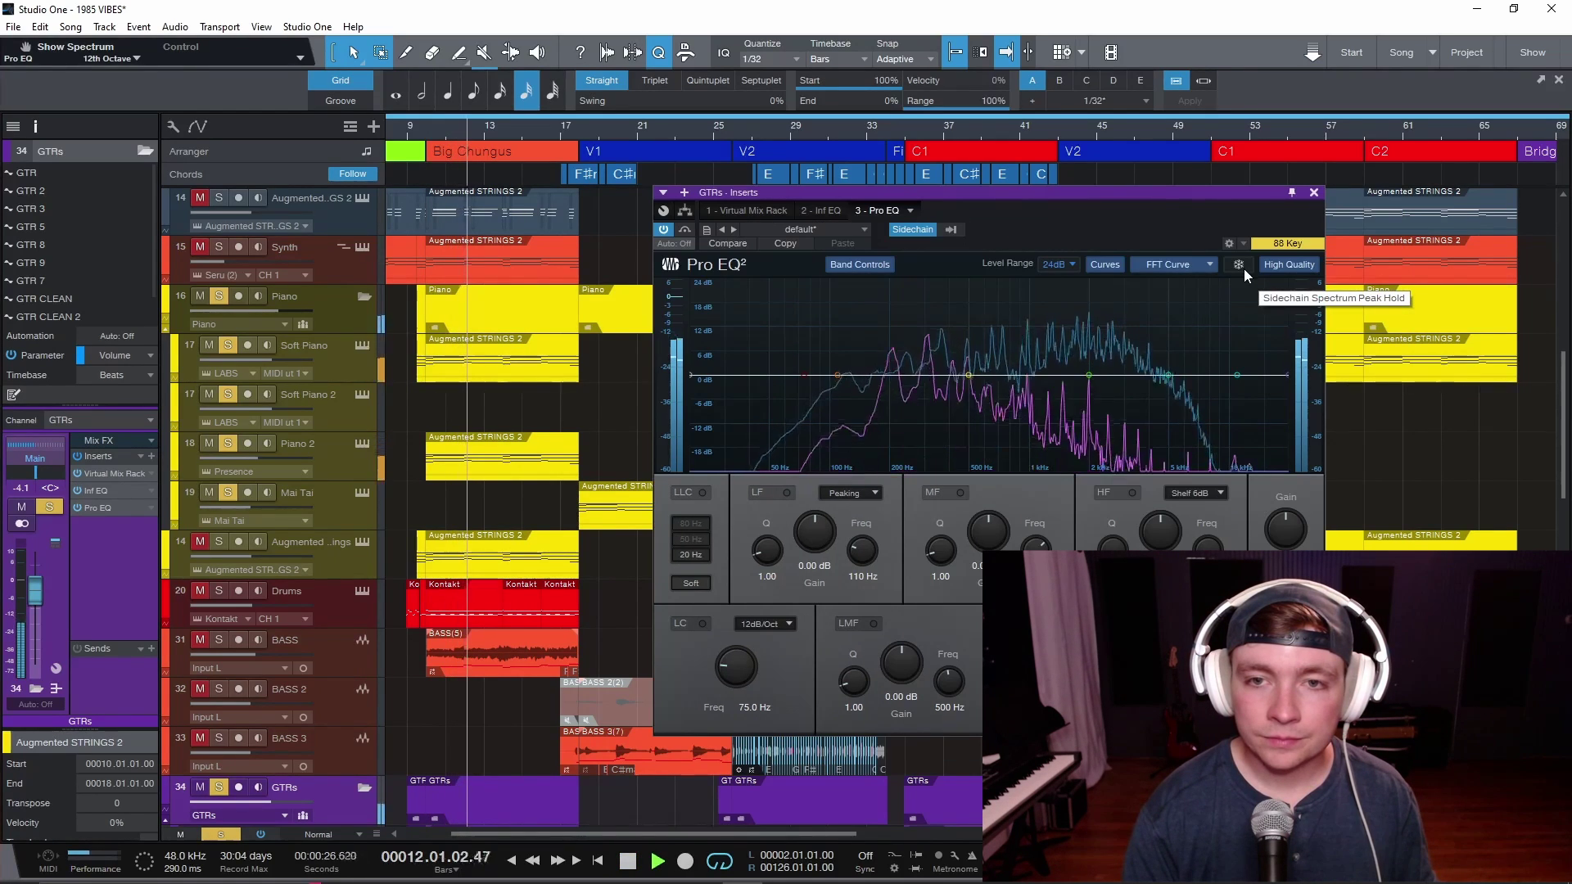
click(1238, 264)
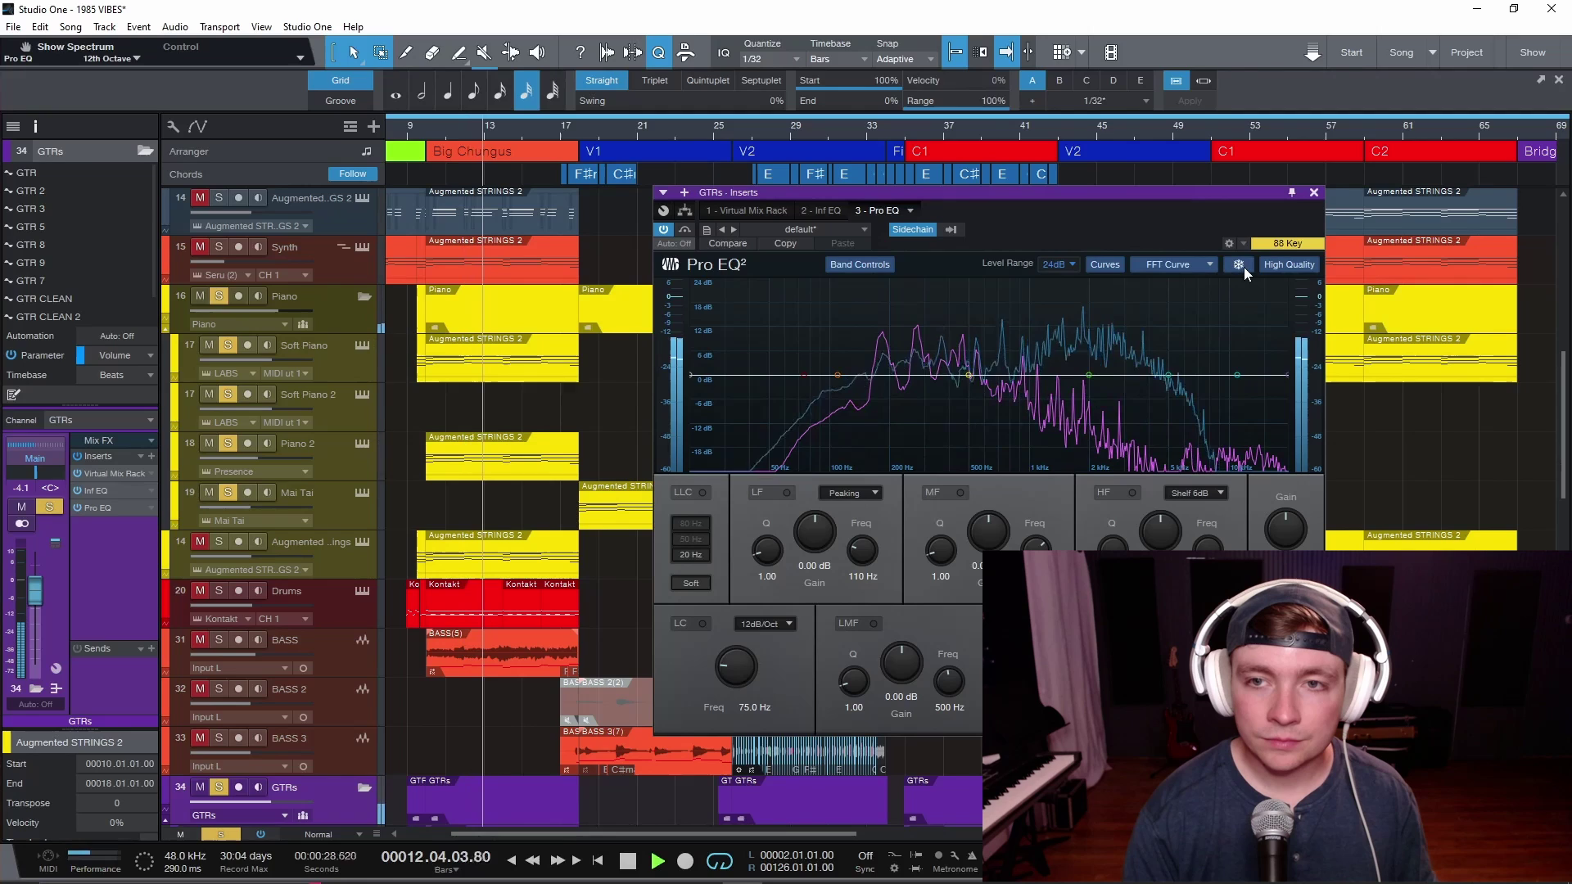
key(space)
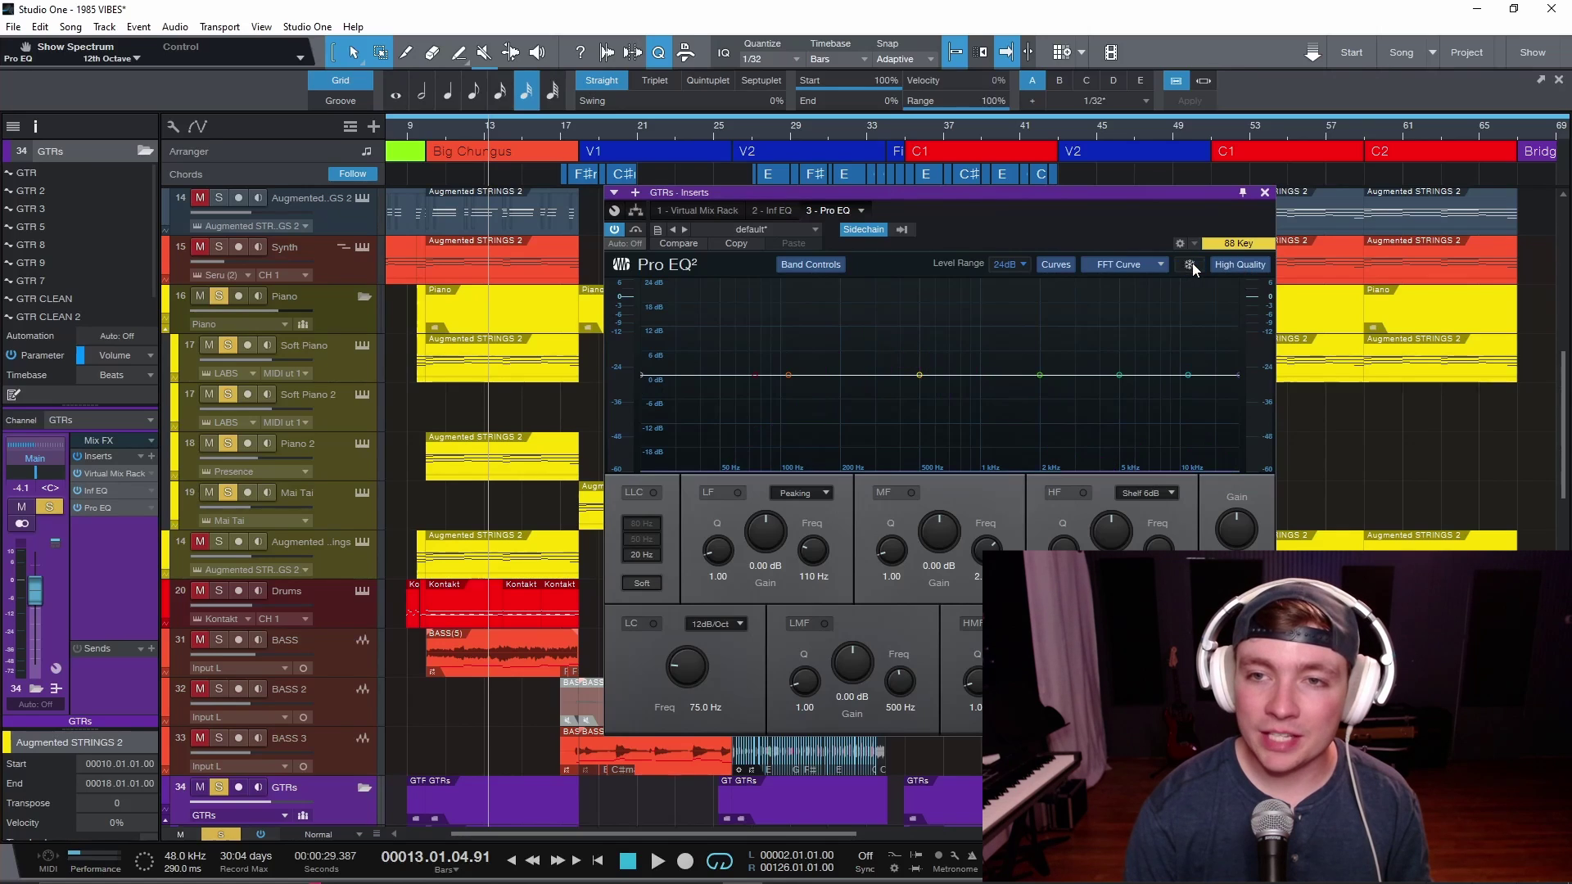
Play from bar 10 while cutting the LMF band to -10.71 dB at 339 Hz, Q 0.68
key(space)
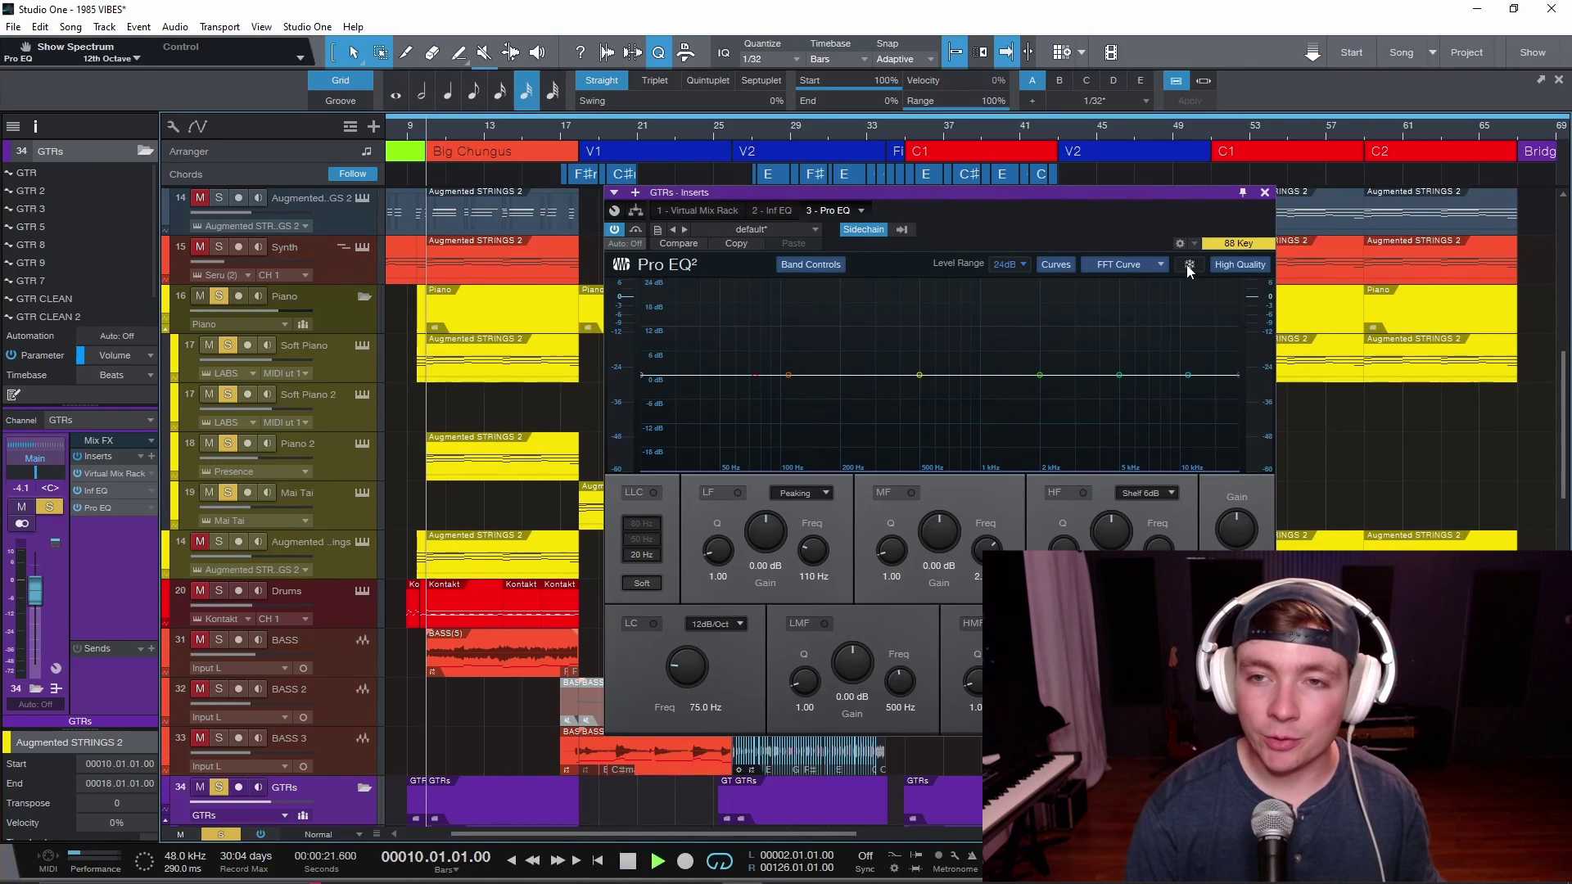
key(space)
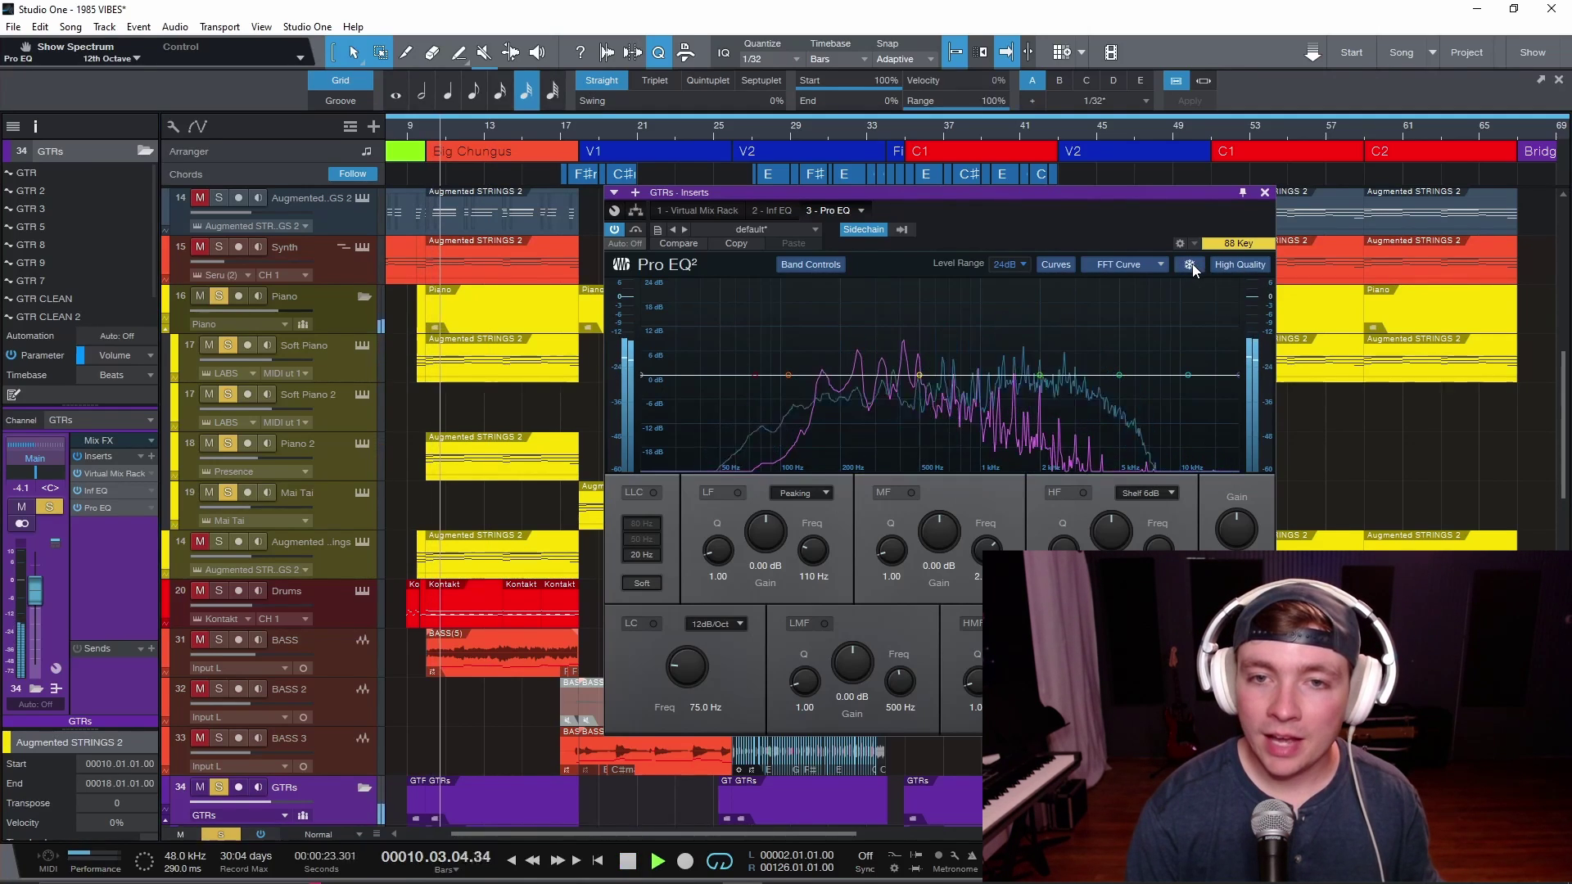
key(space)
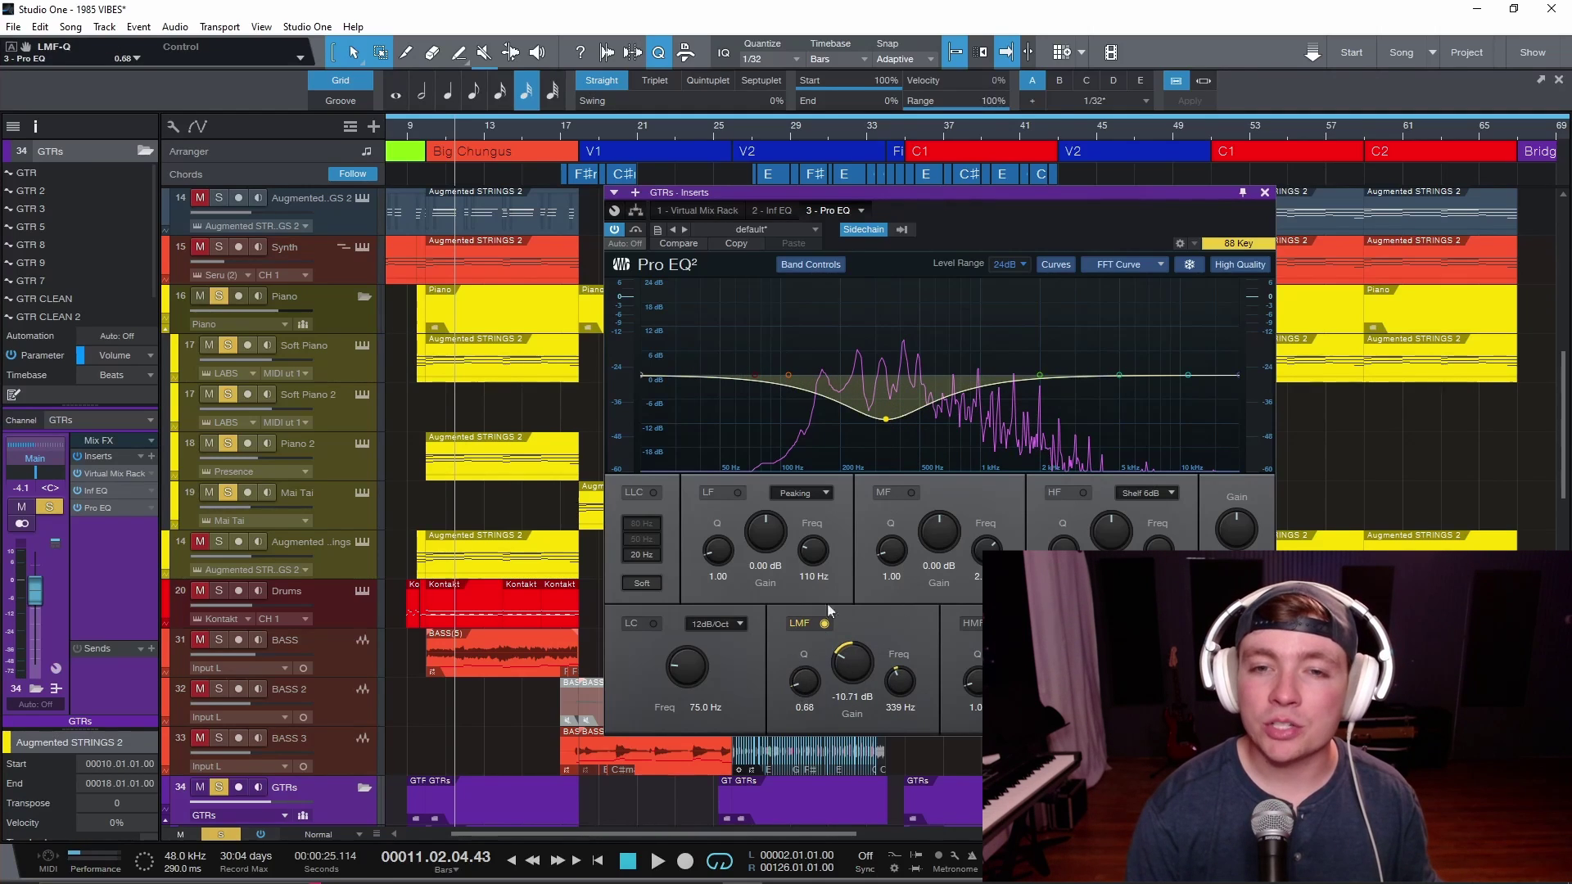
Deepen the LMF cut to -14.55 dB at 276 Hz with Q 1.26 during playback
click(418, 143)
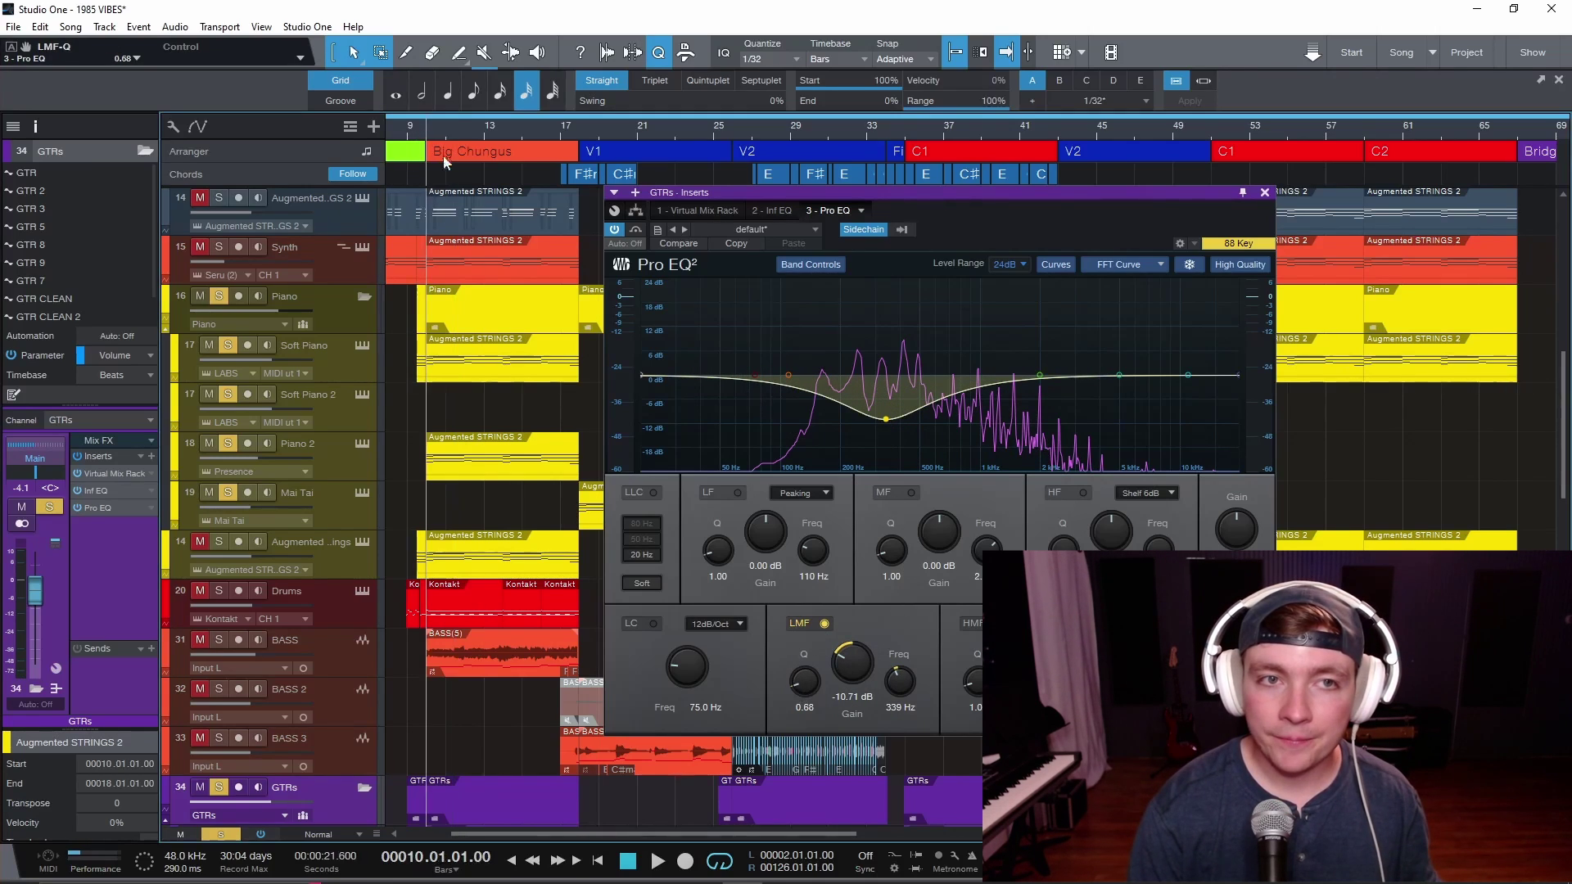
key(space)
drag(848, 670, 810, 680)
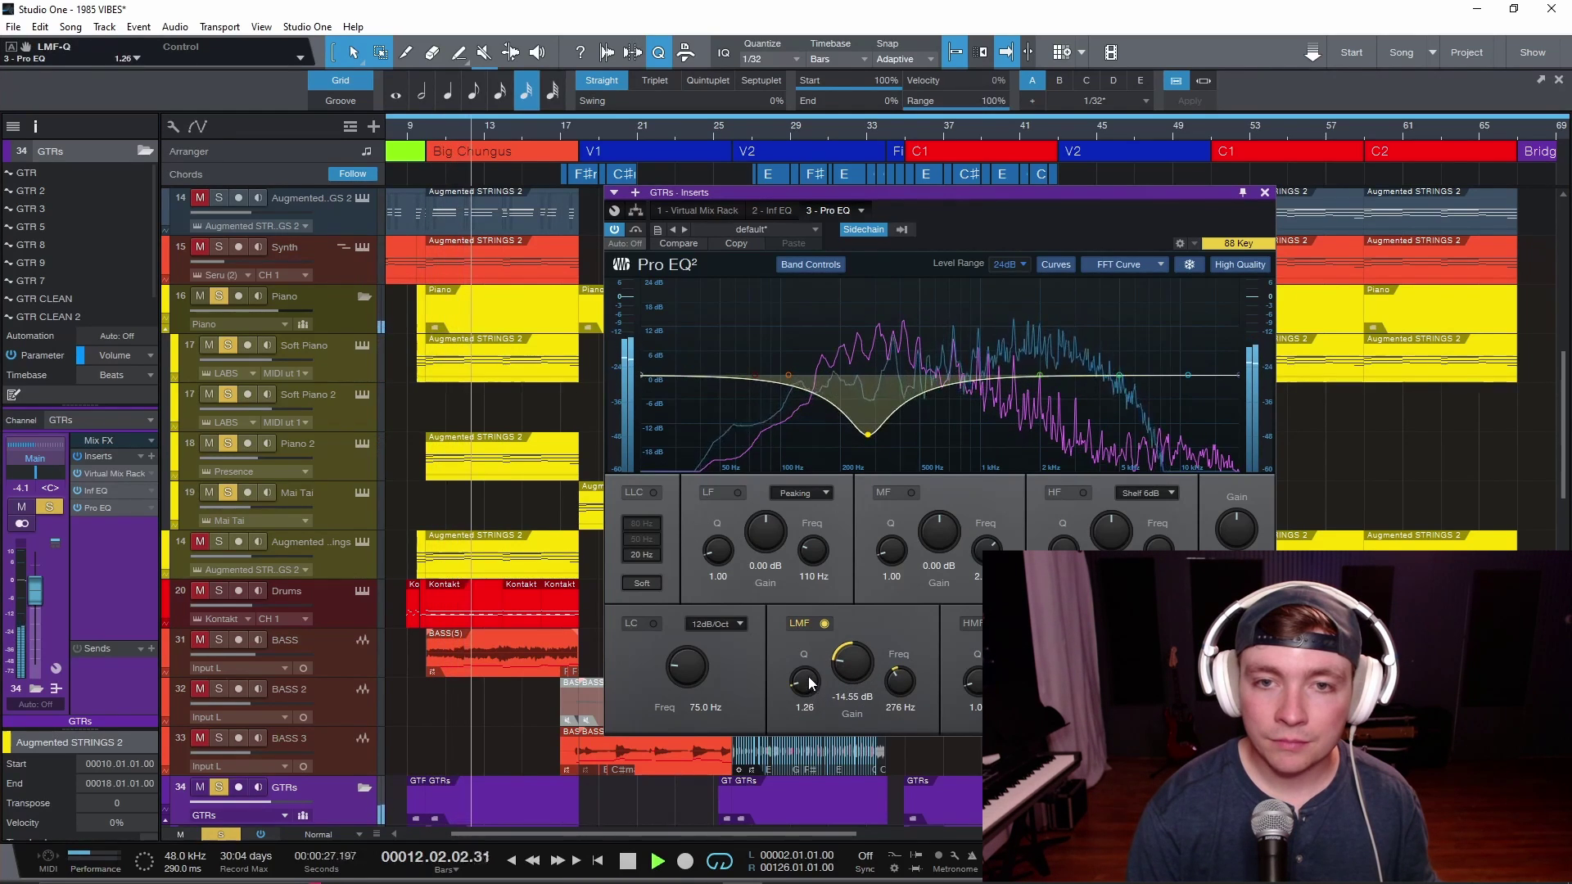
key(space)
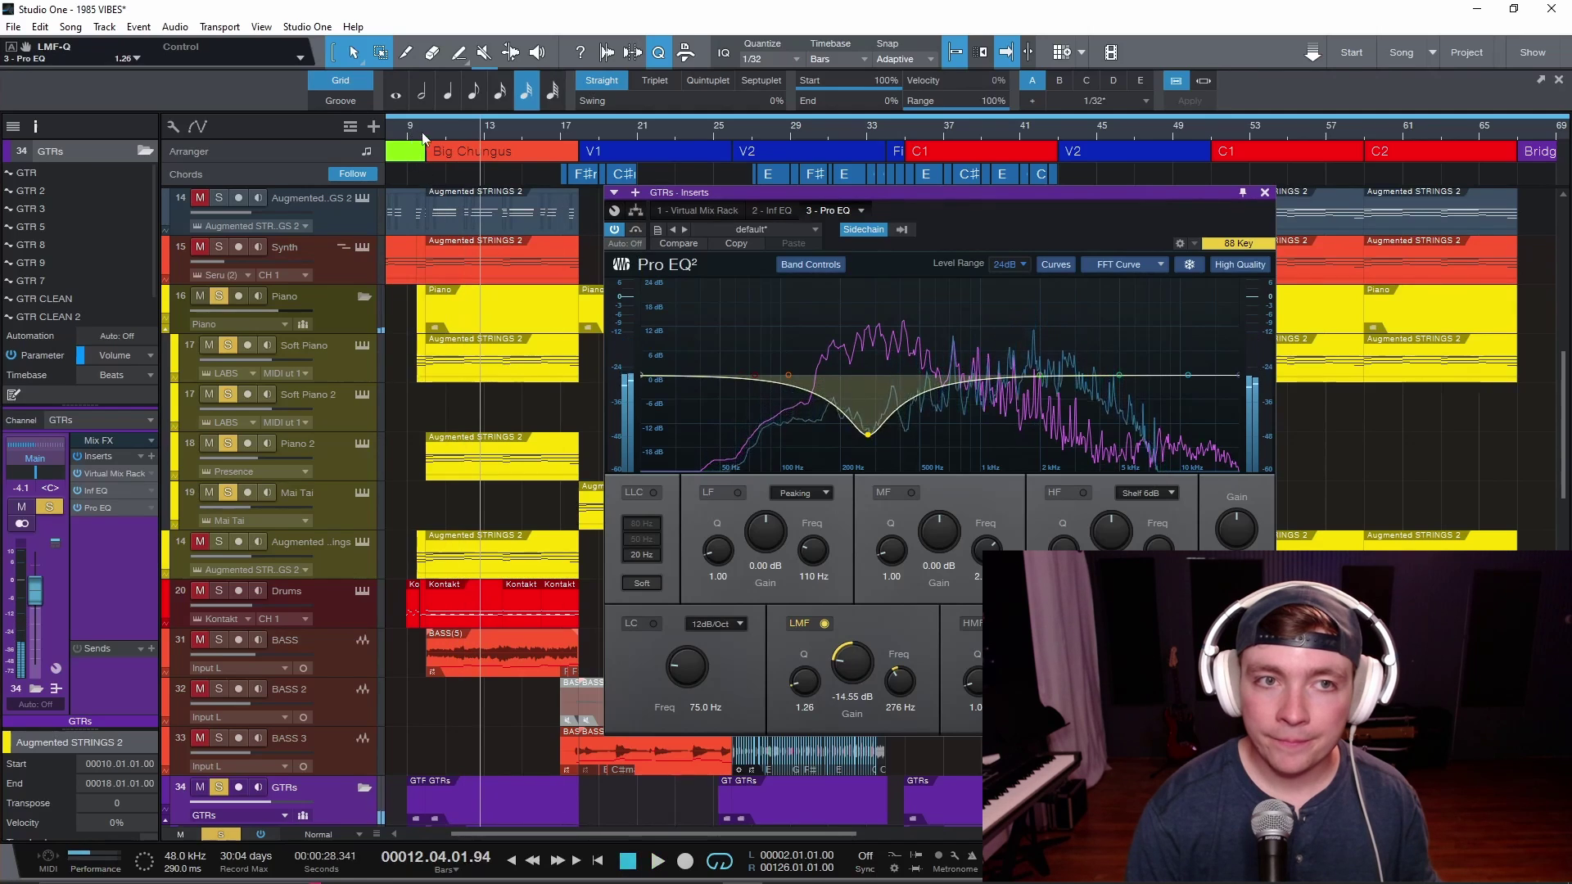
Compare the EQ'd guitars against the bypassed sound from bar 10
key(KP_0)
click(636, 232)
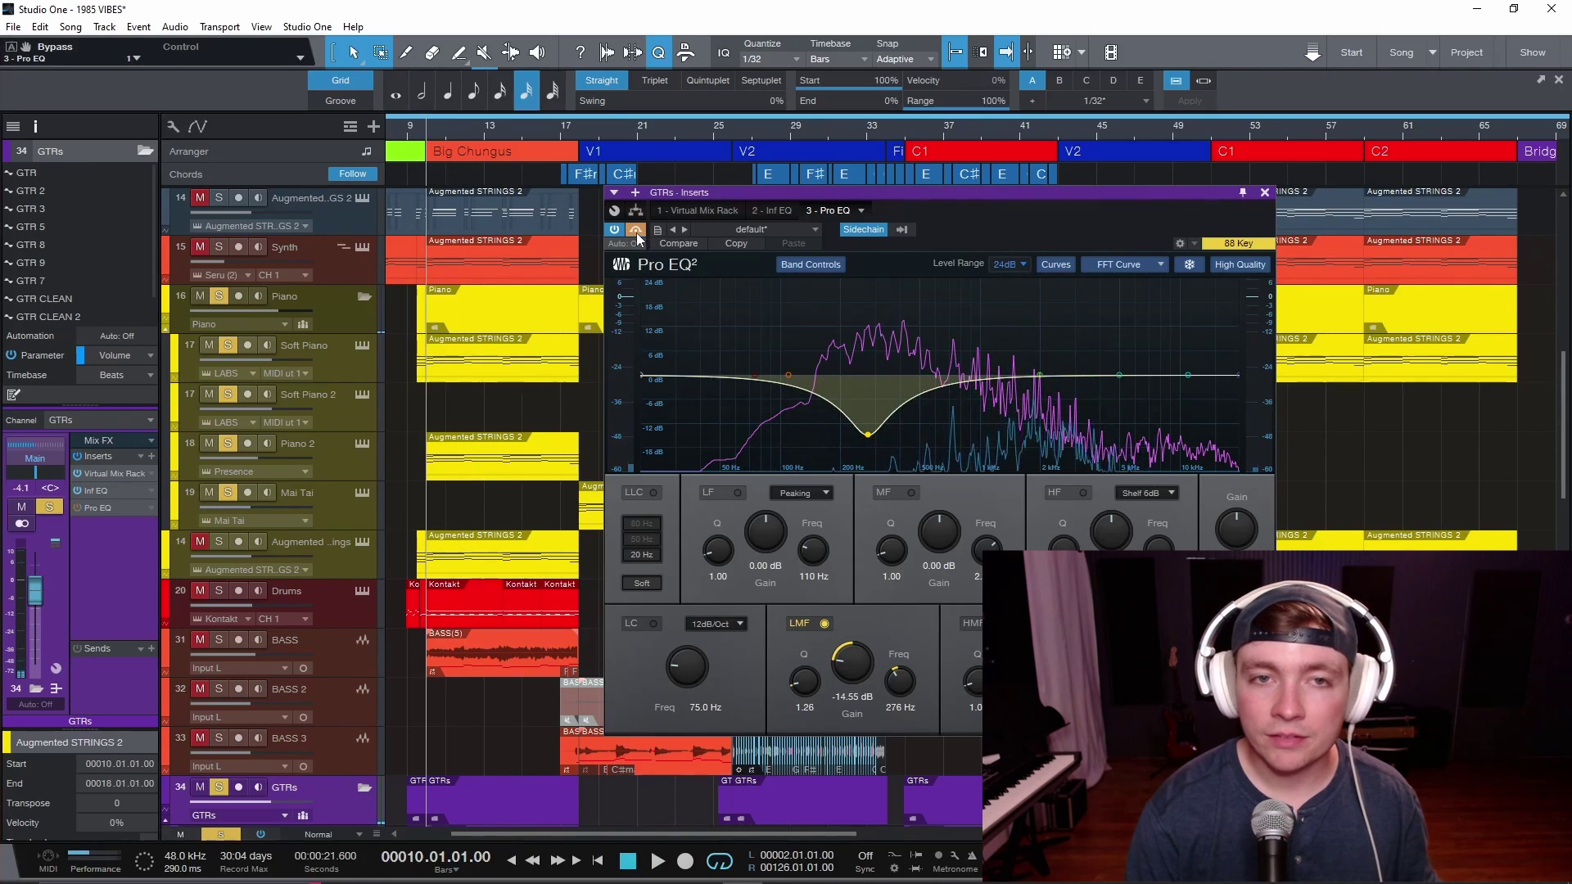
key(space)
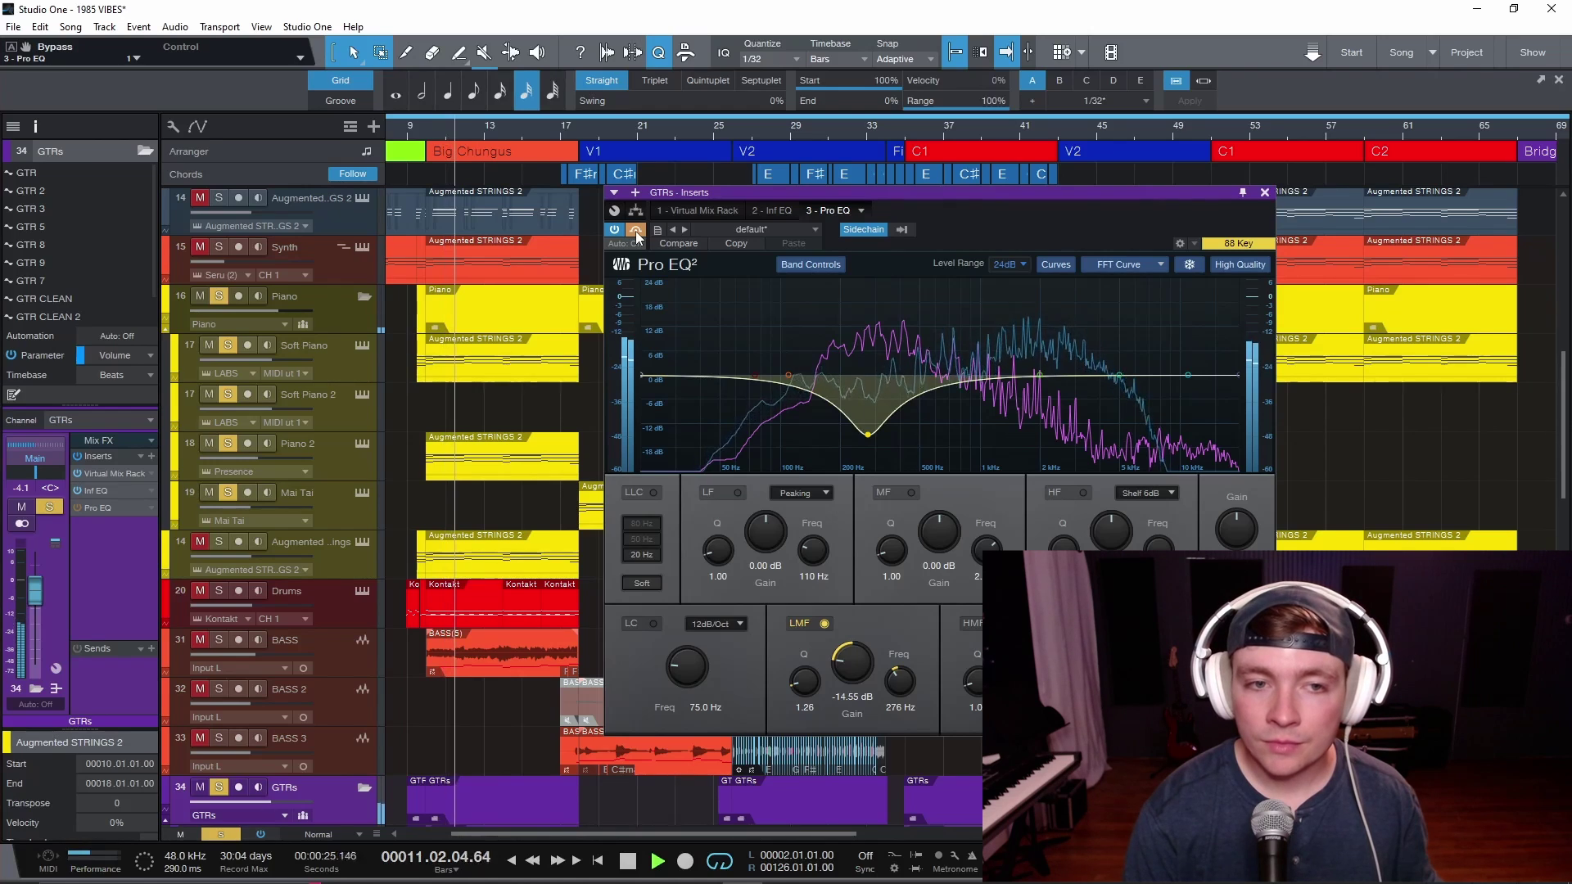
click(636, 232)
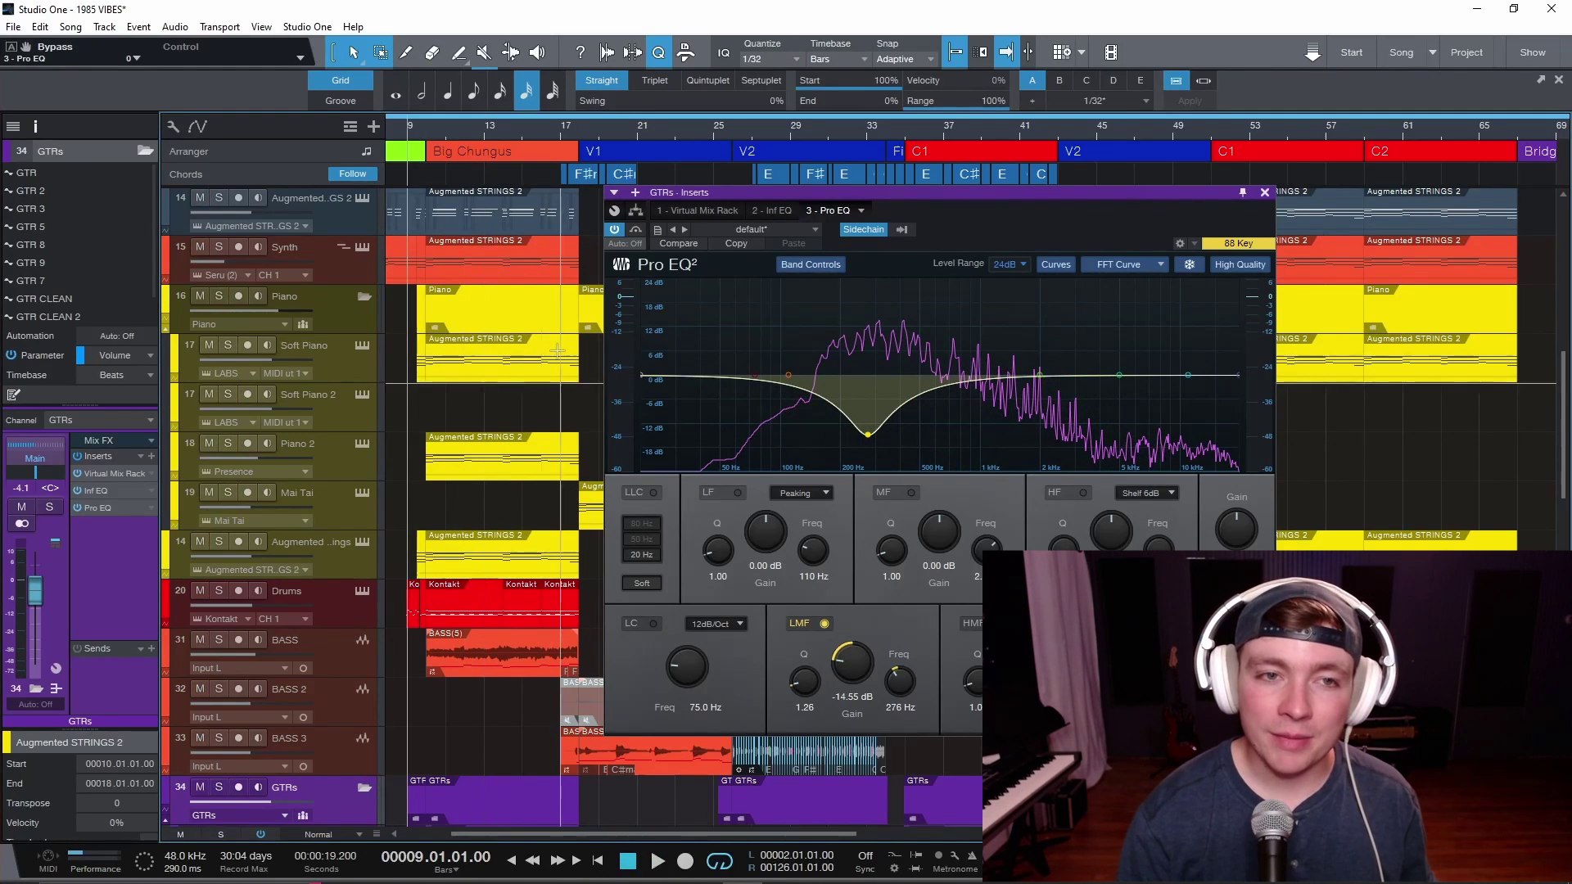
Play the song while easing the LMF cut to -13.29 dB at 268 Hz
key(space)
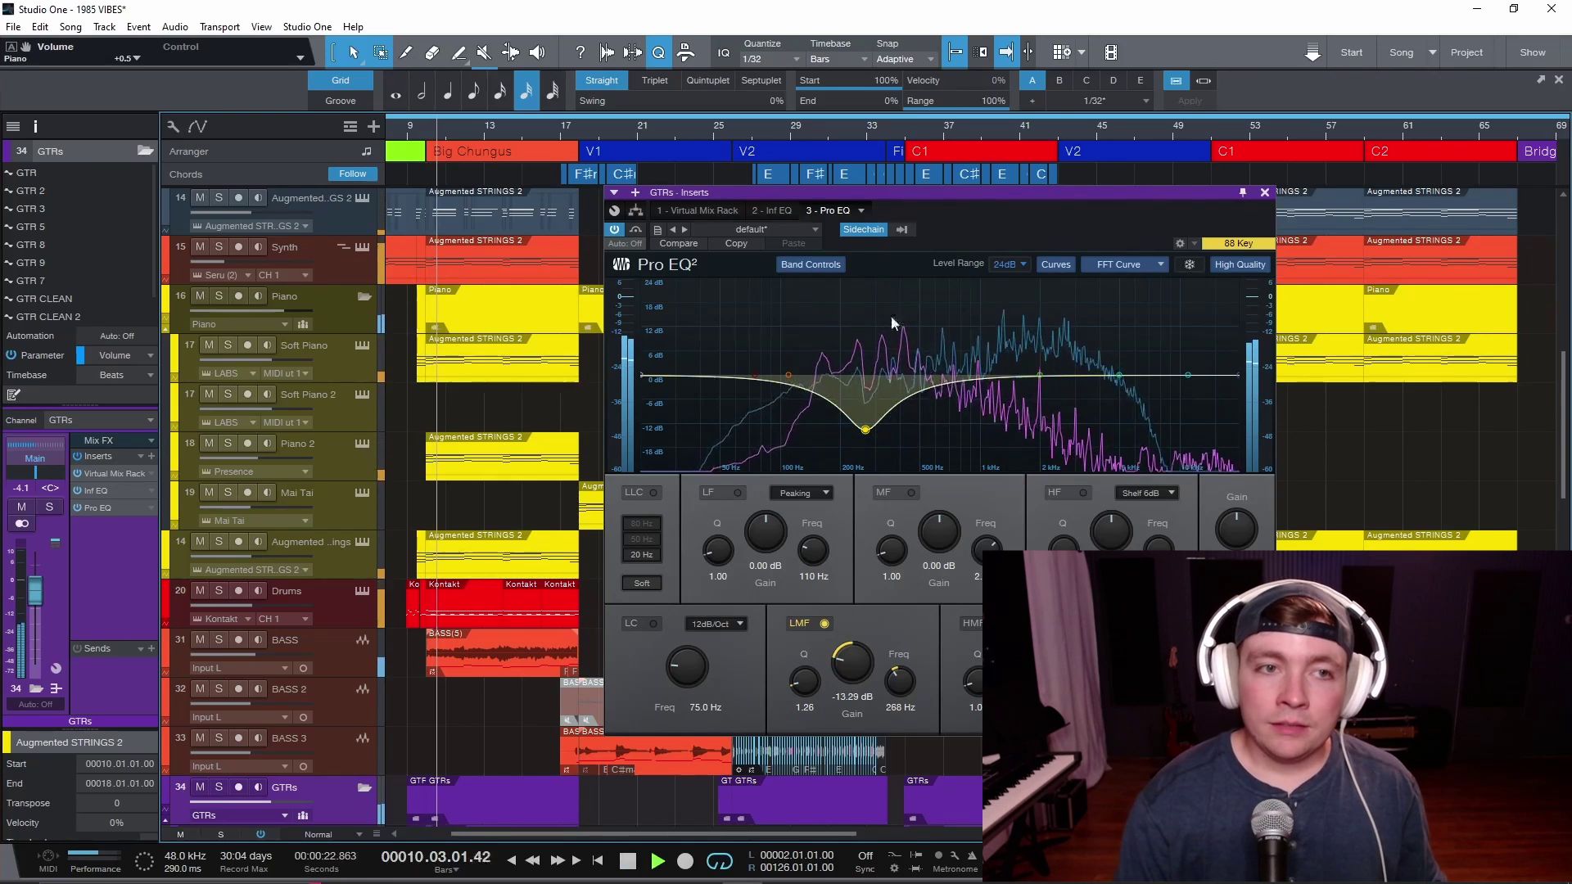